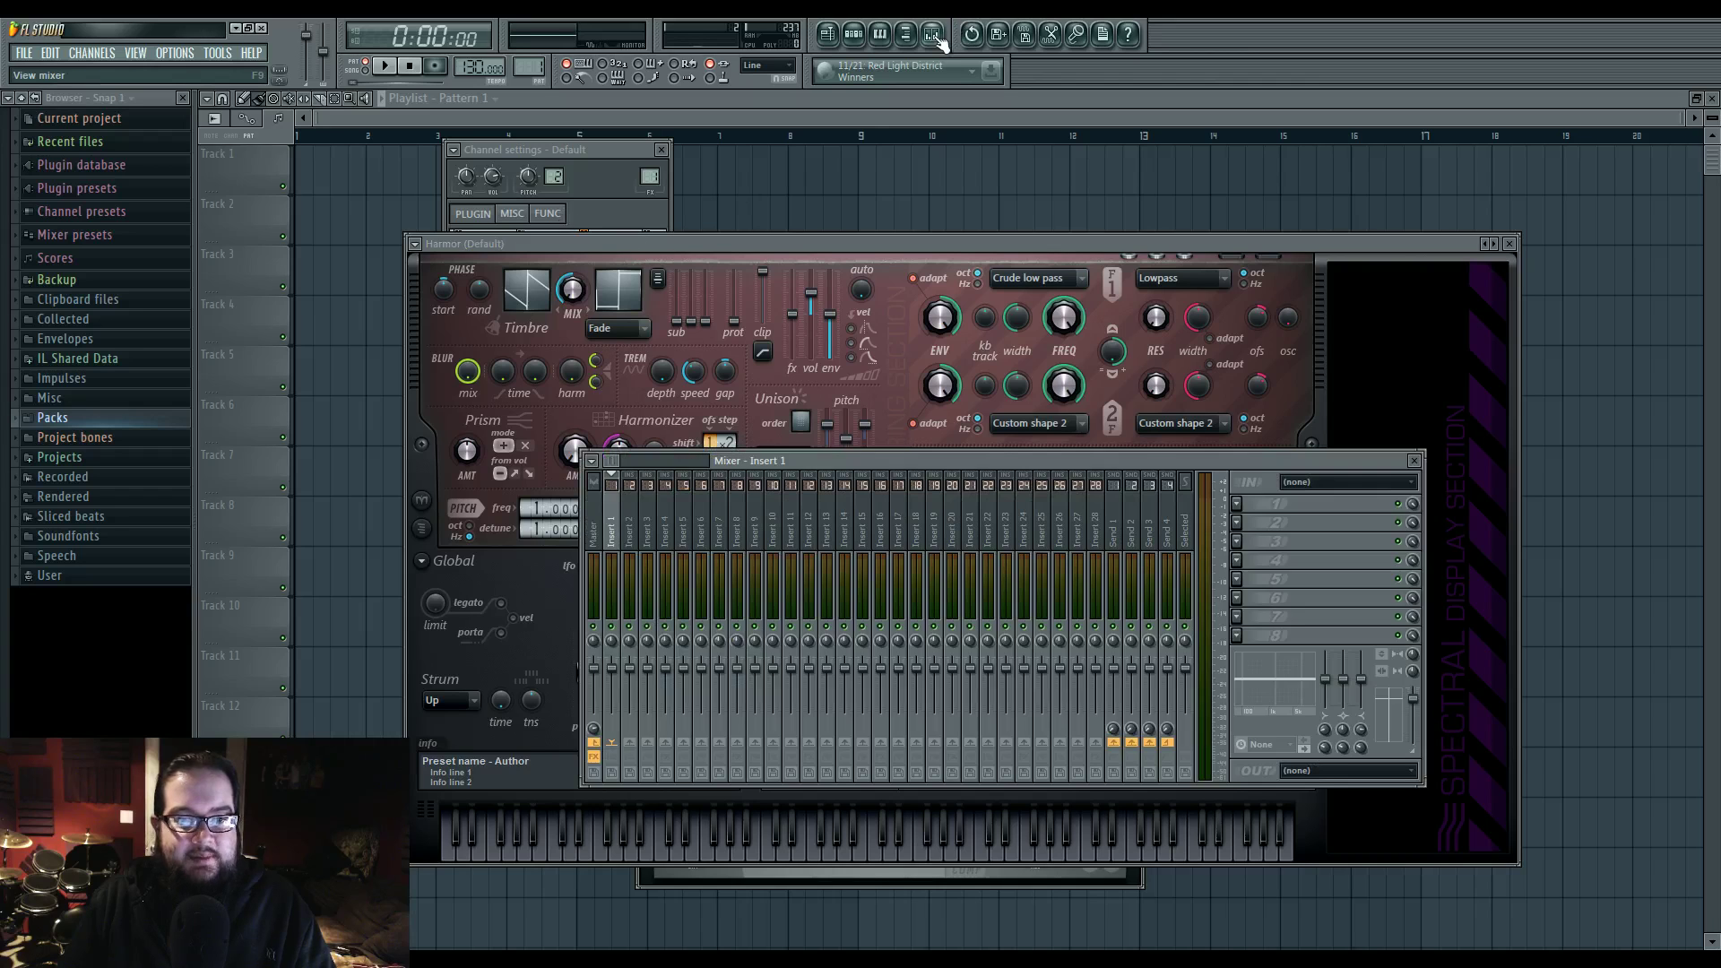
Hide the mixer, bring the Harmor window fully into view, and try its X, Y and Z modulation controls.
click(932, 34)
drag(689, 245, 651, 225)
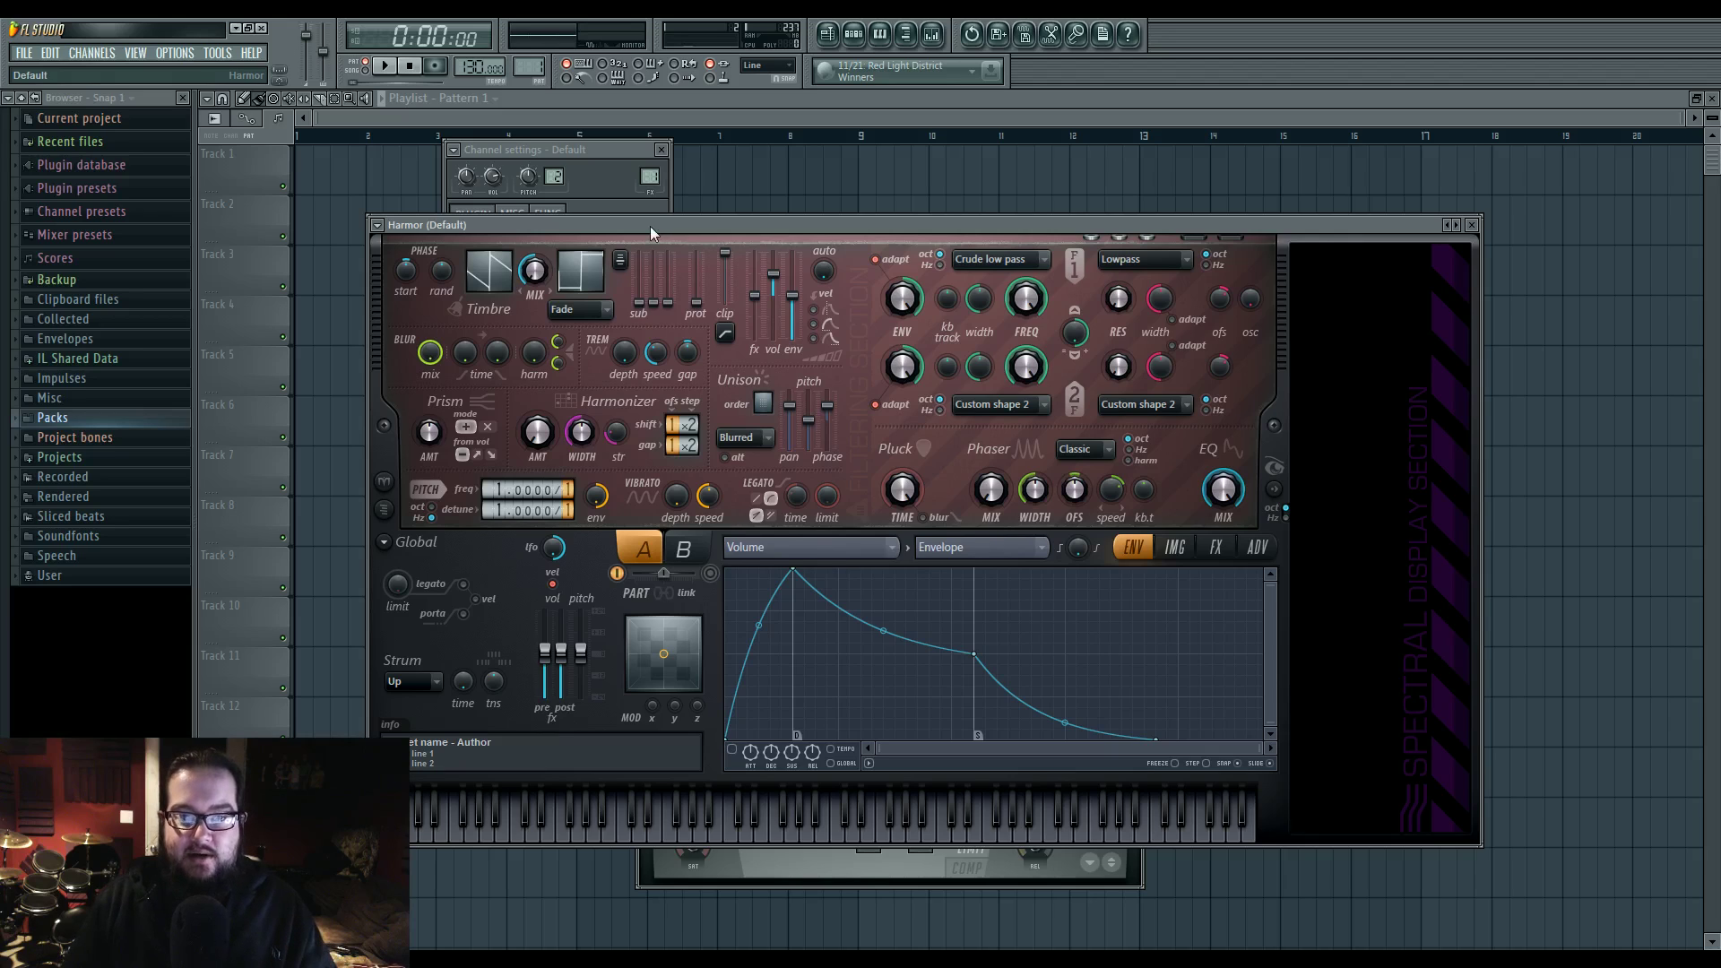
mouse_move(652, 706)
mouse_down()
mouse_move(653, 663)
mouse_move(698, 690)
mouse_move(698, 714)
mouse_up()
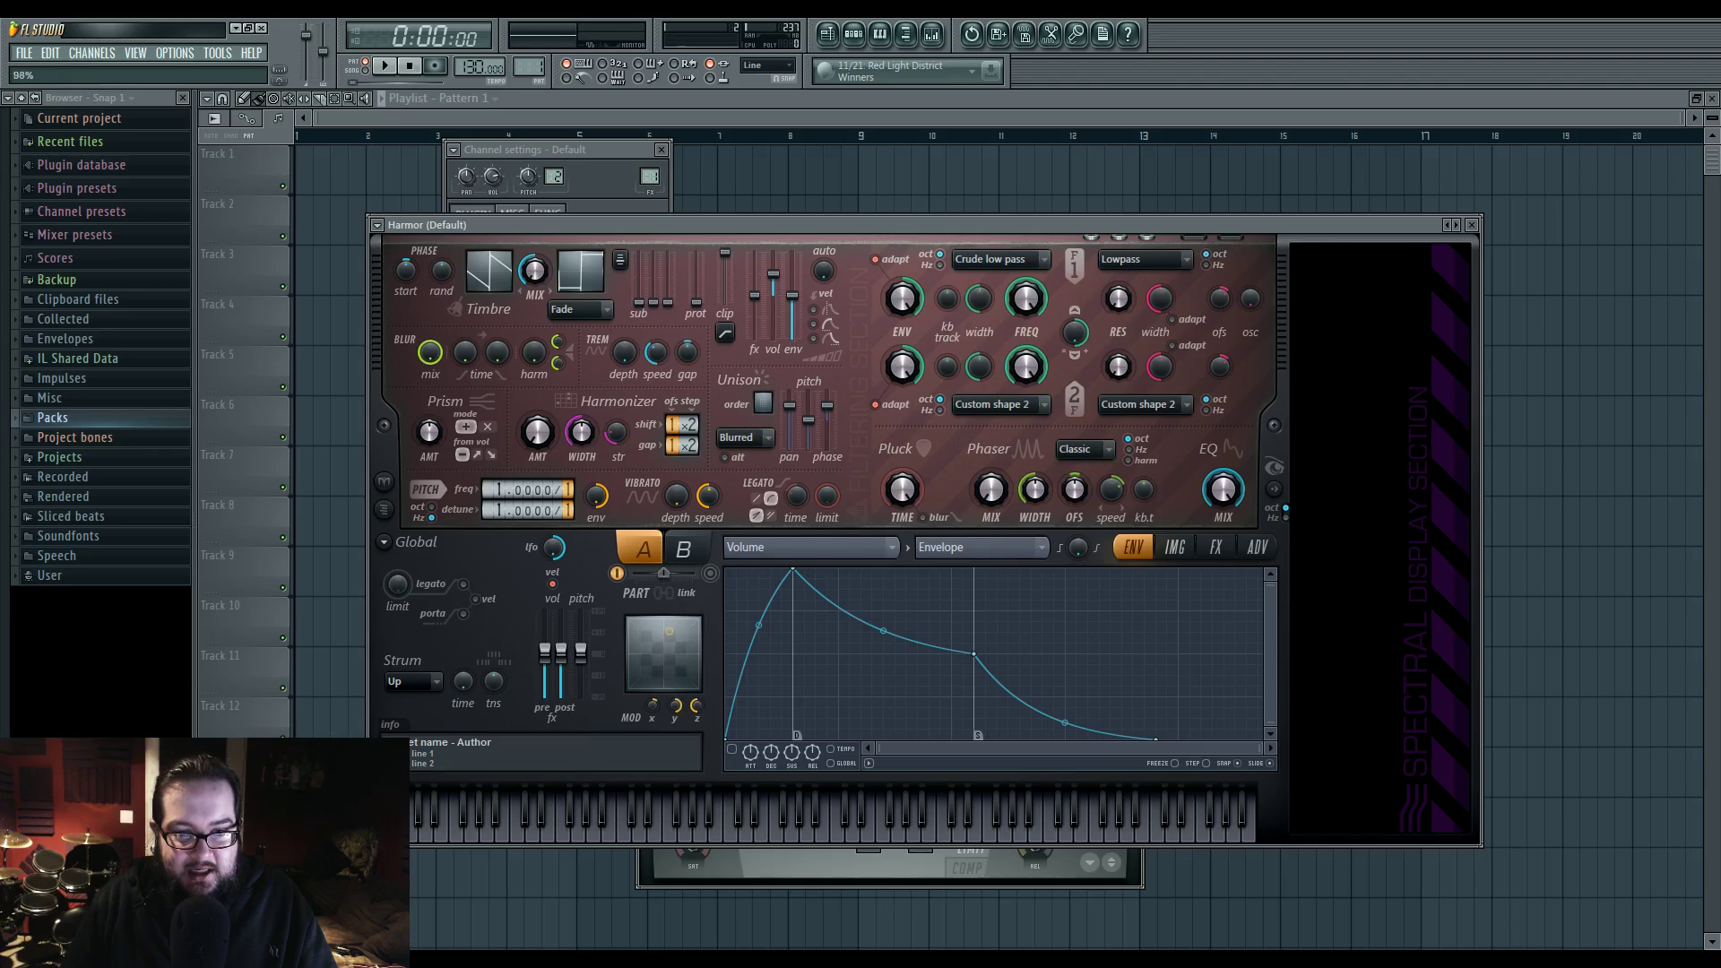
drag(658, 645, 664, 643)
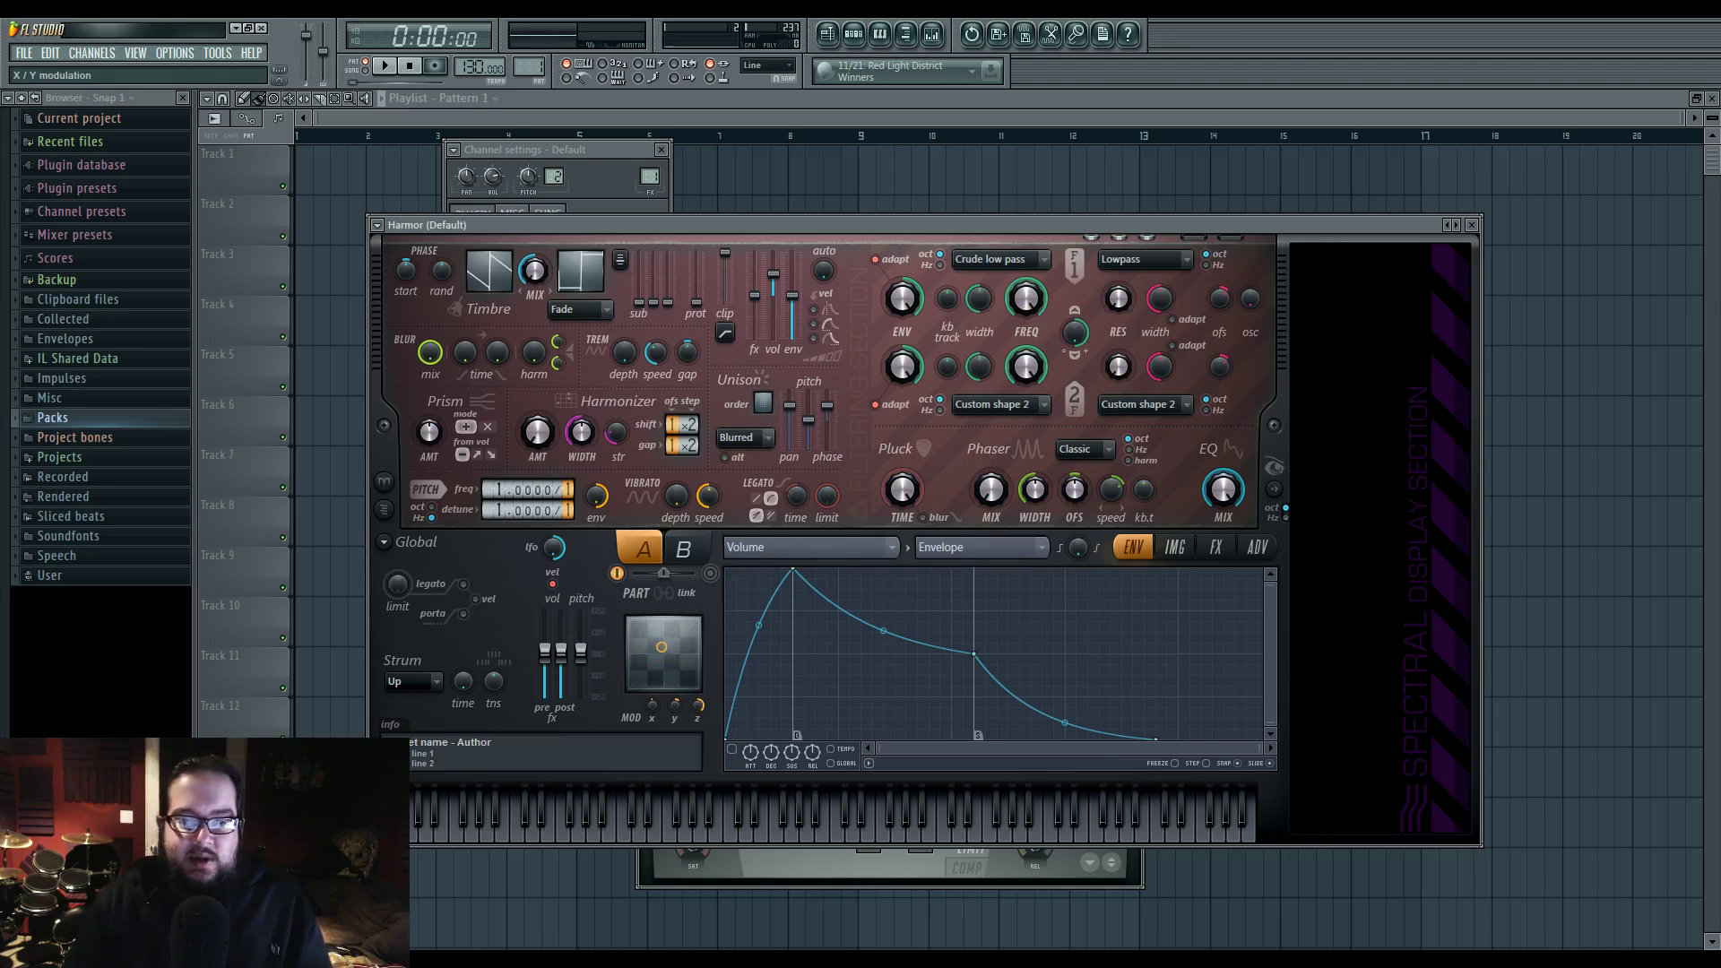
Examine the articulator's list of editor targets and its available envelope, LFO and mapping sources.
click(962, 554)
click(965, 552)
click(850, 553)
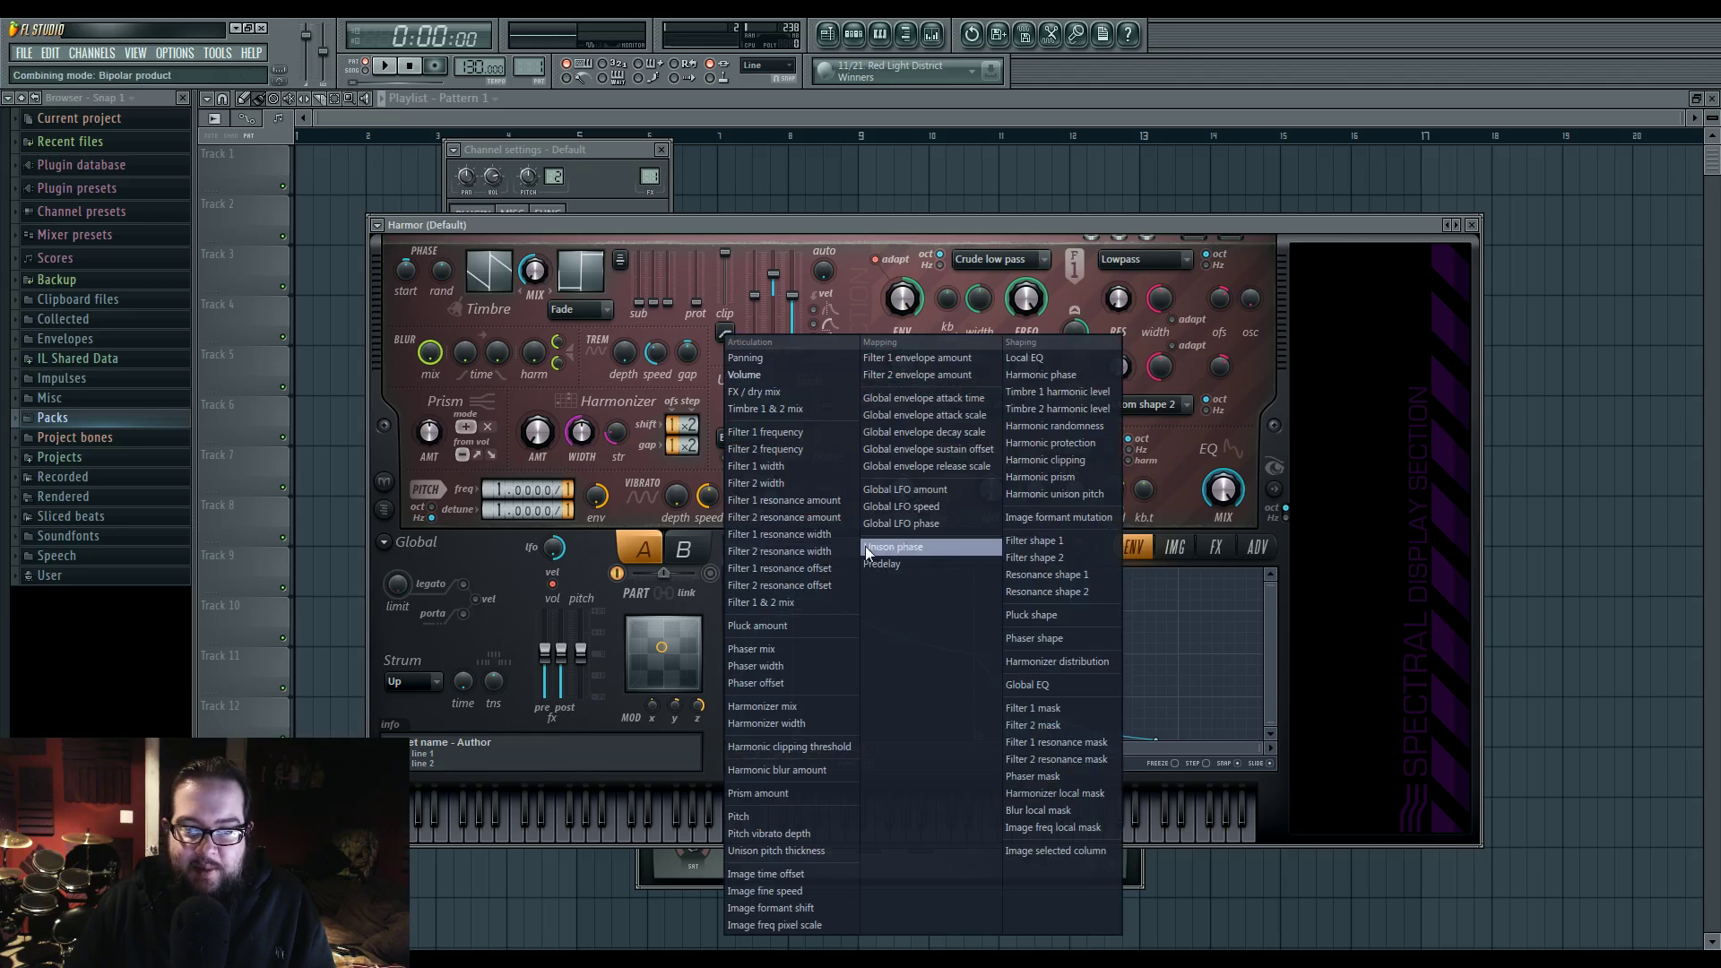
click(904, 221)
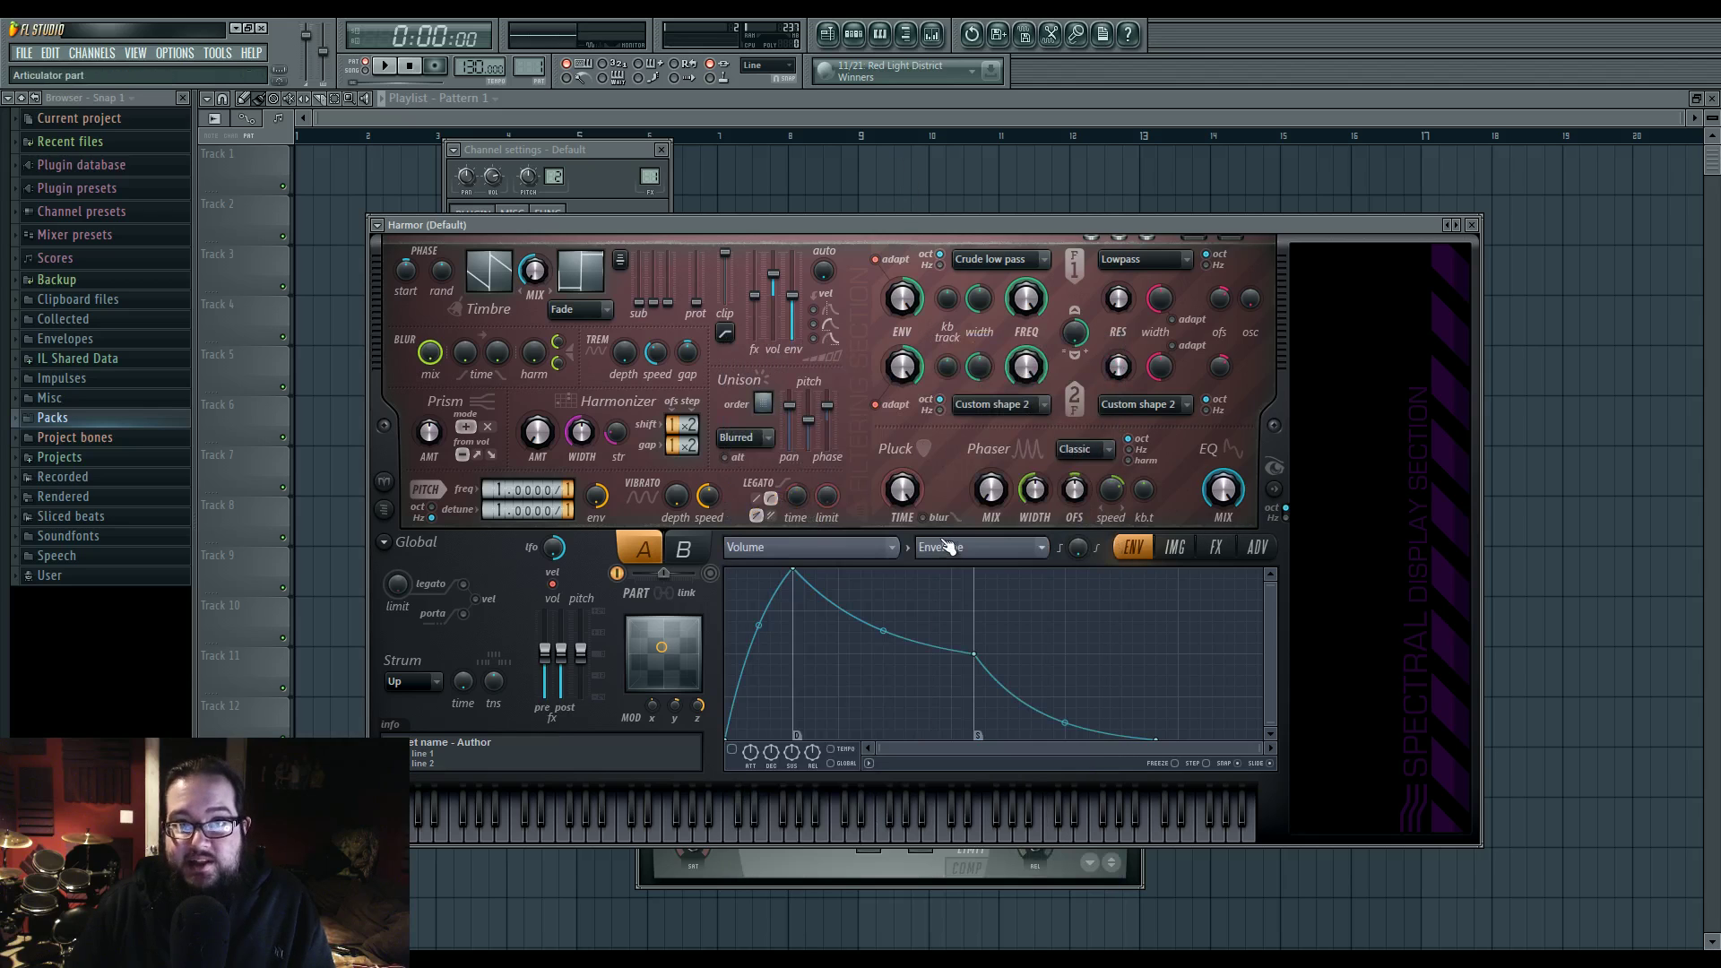
click(887, 558)
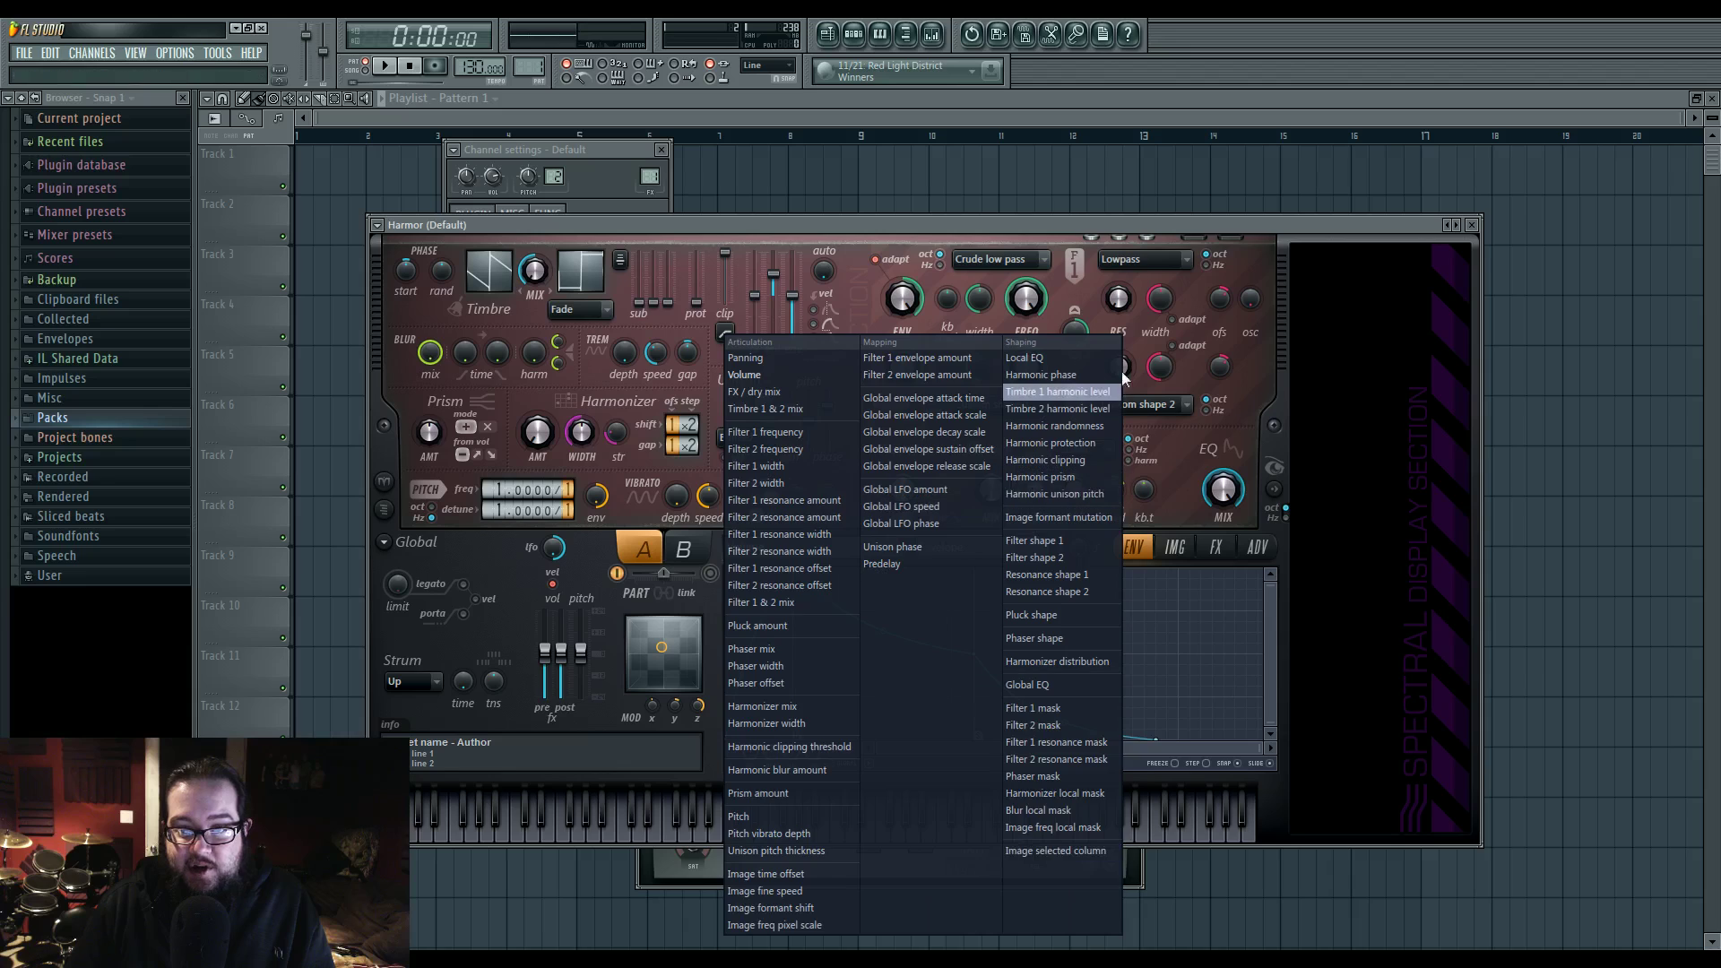
click(1154, 299)
click(995, 548)
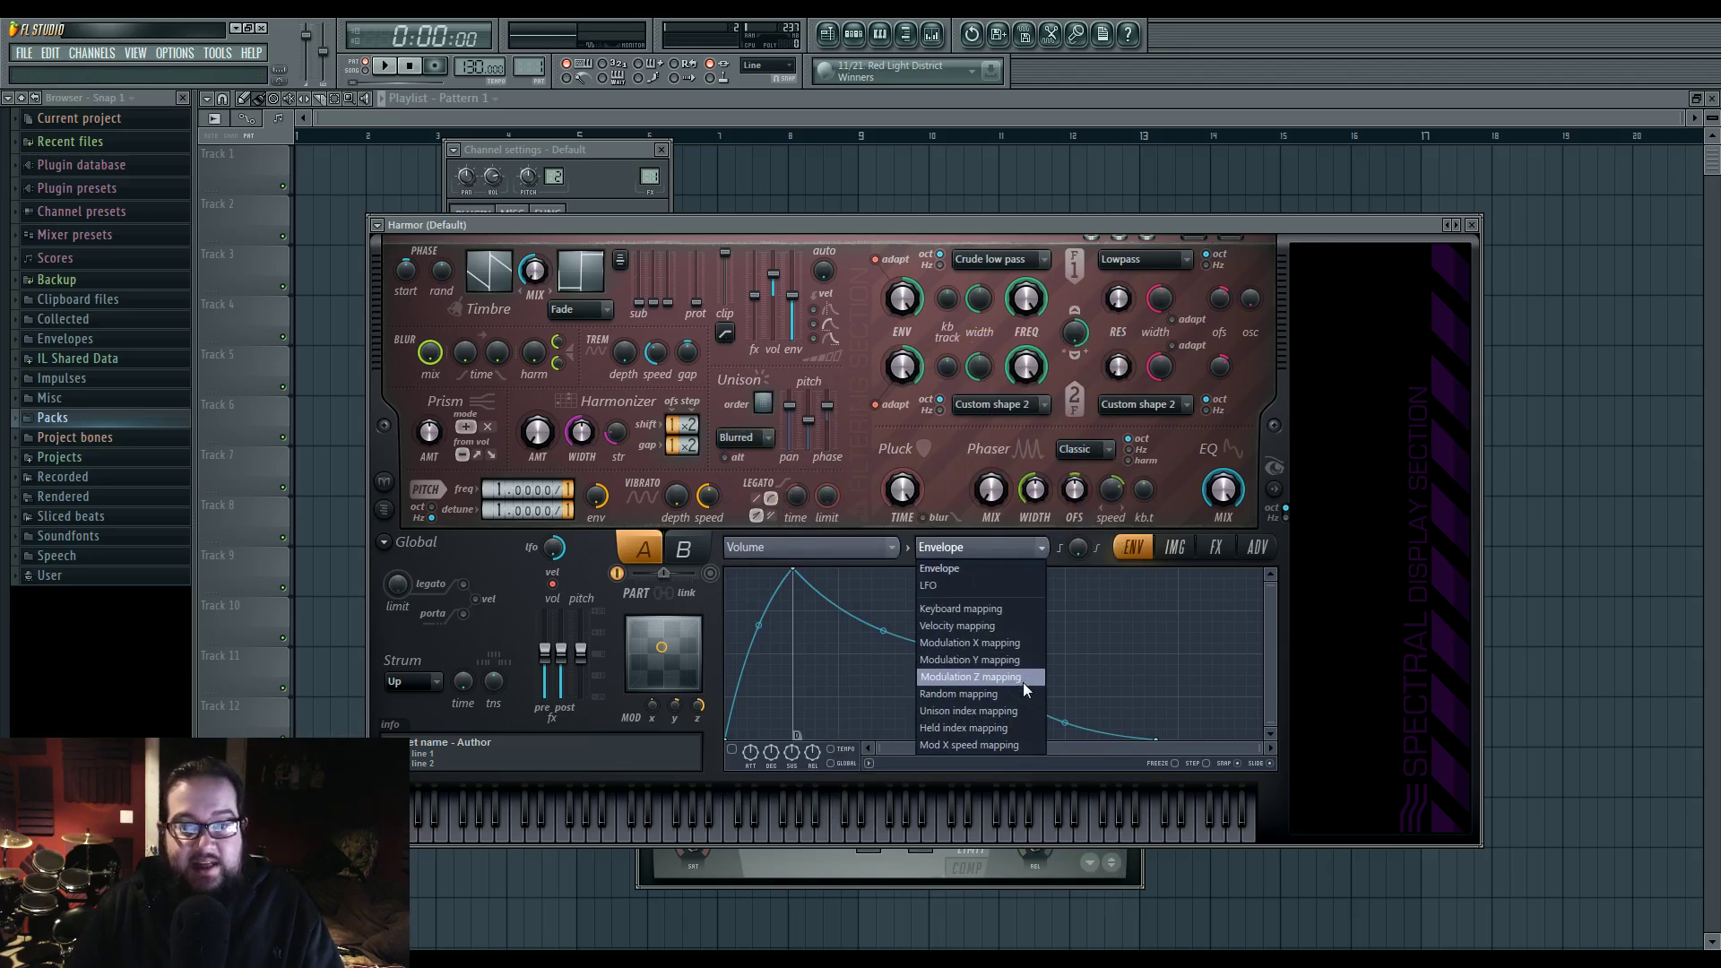
click(864, 528)
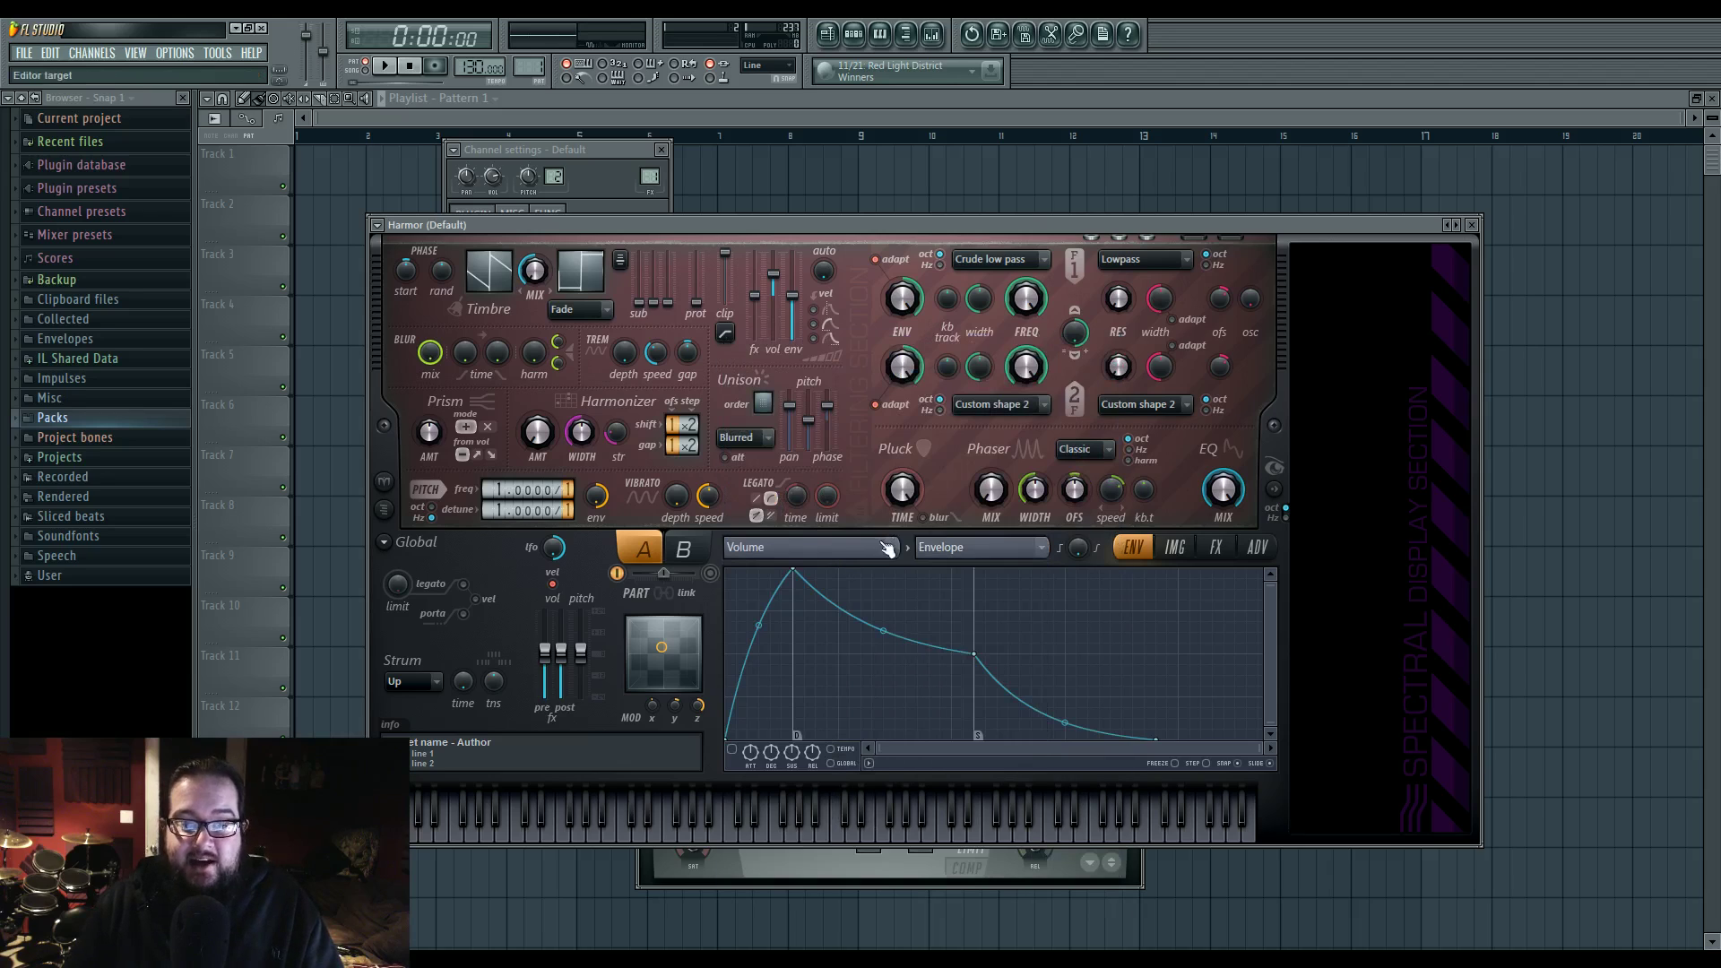
click(880, 549)
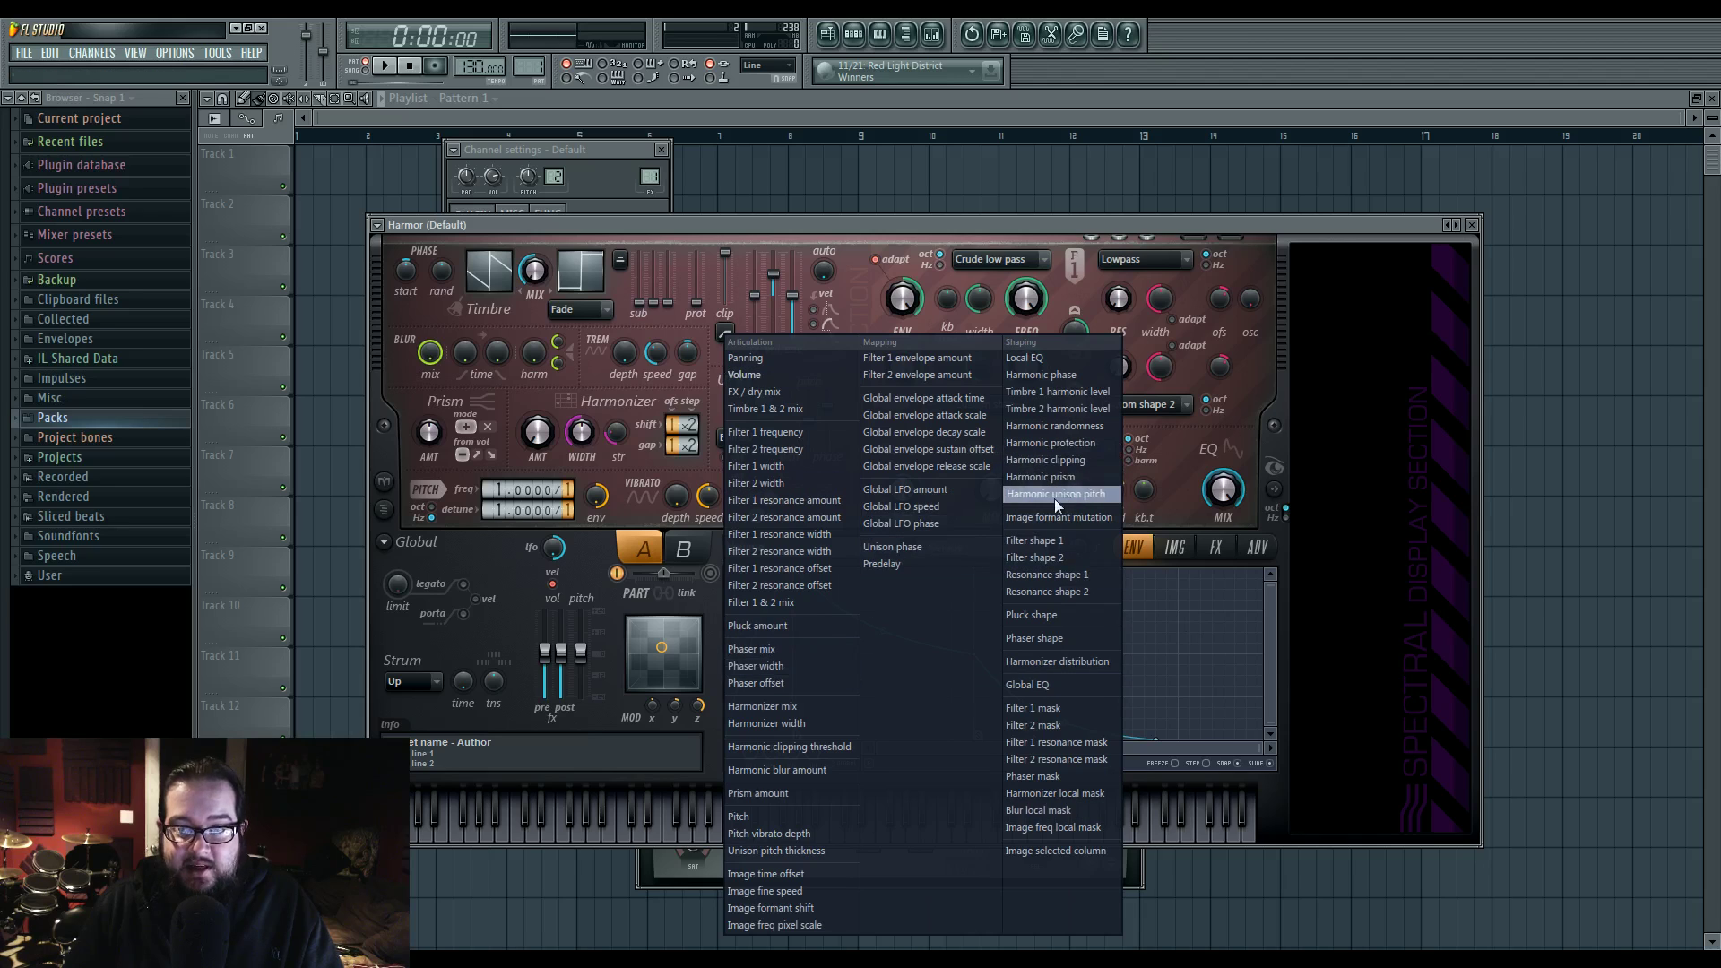
click(896, 232)
Edit the articulator for the Filter 1 frequency and show its Modulation X mapping.
right_click(1024, 291)
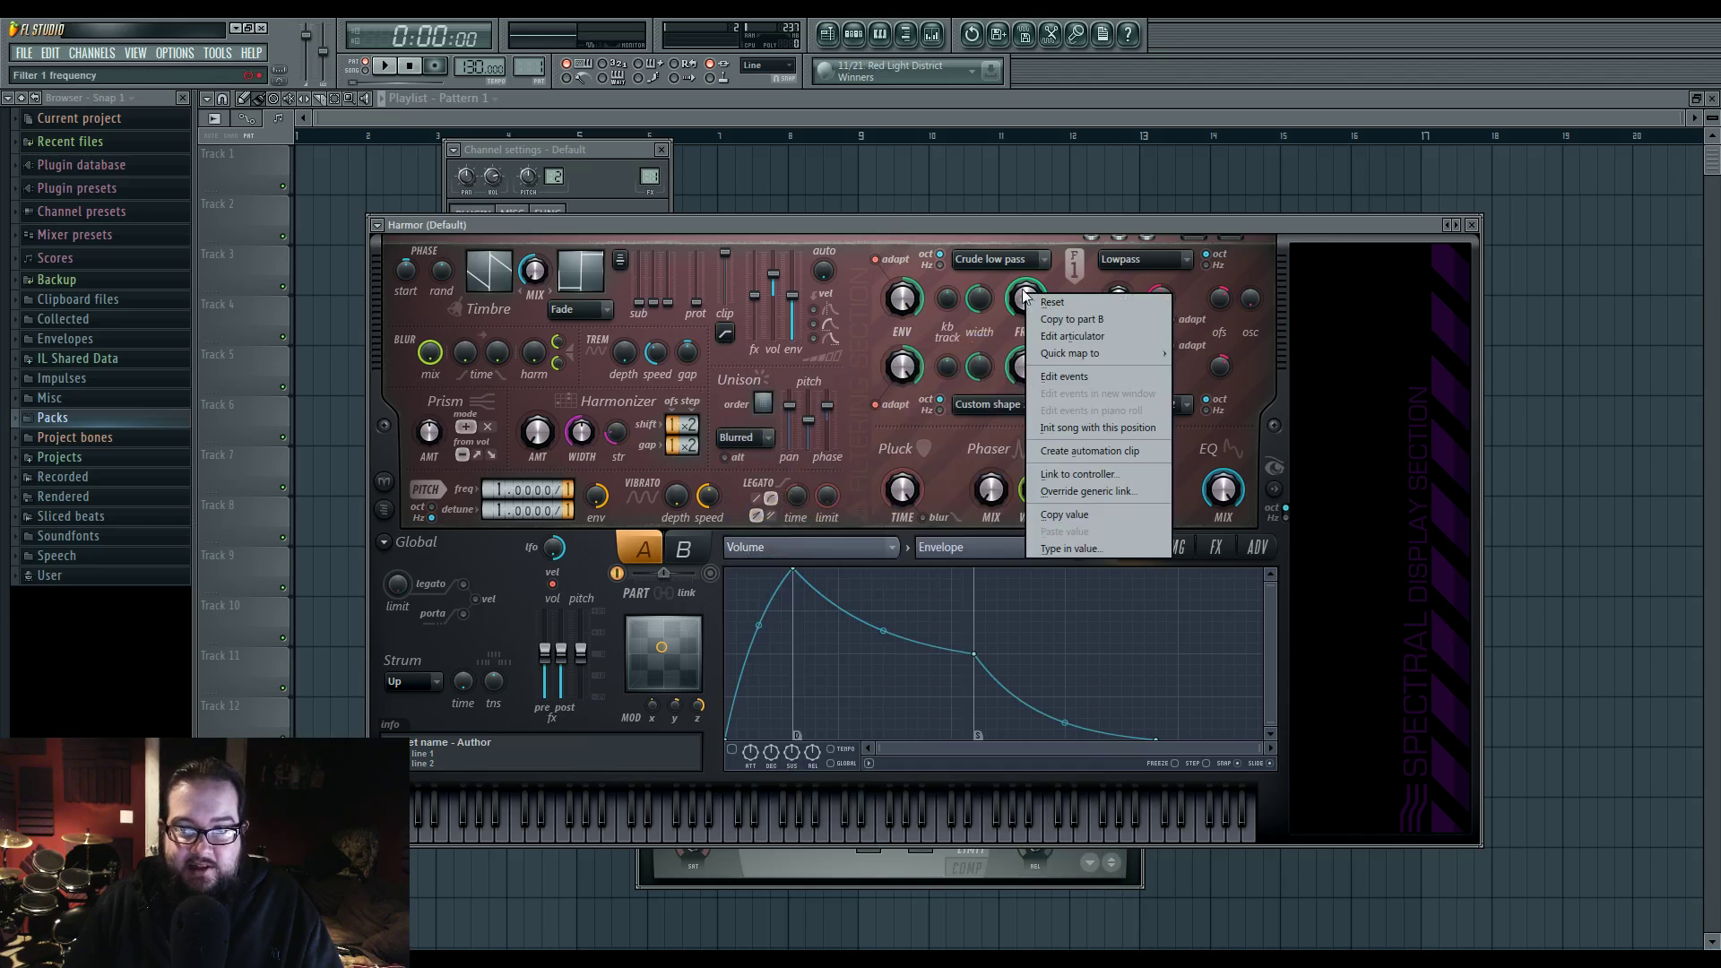
click(1070, 337)
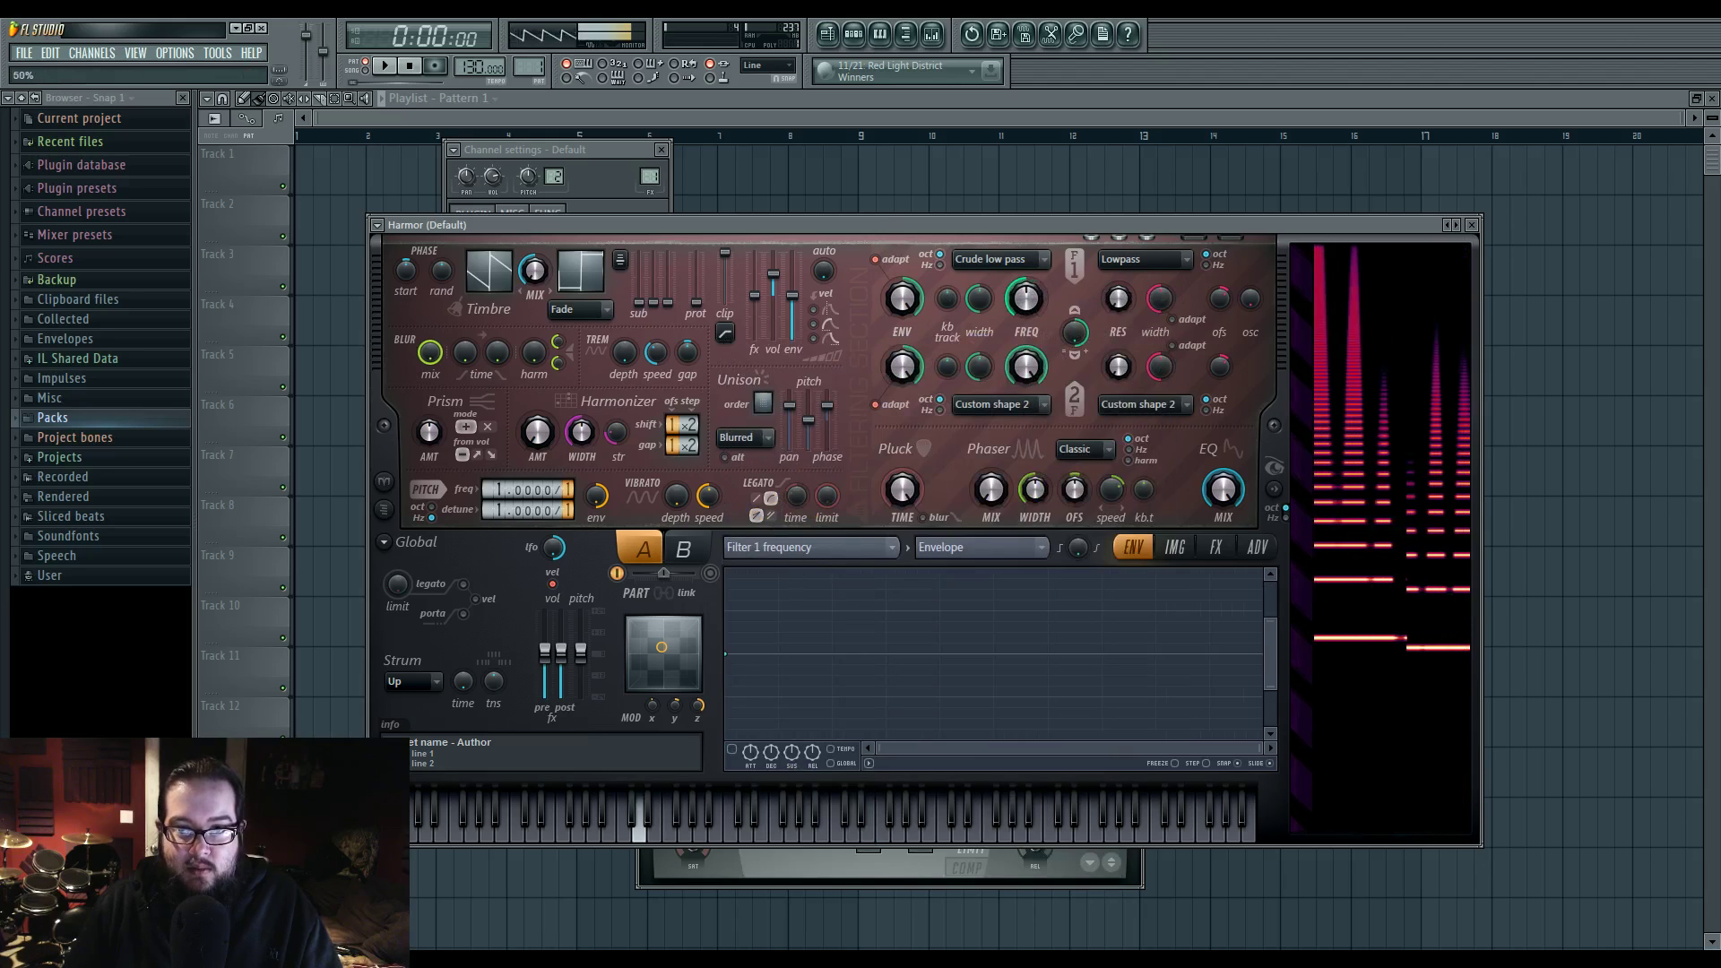
click(957, 556)
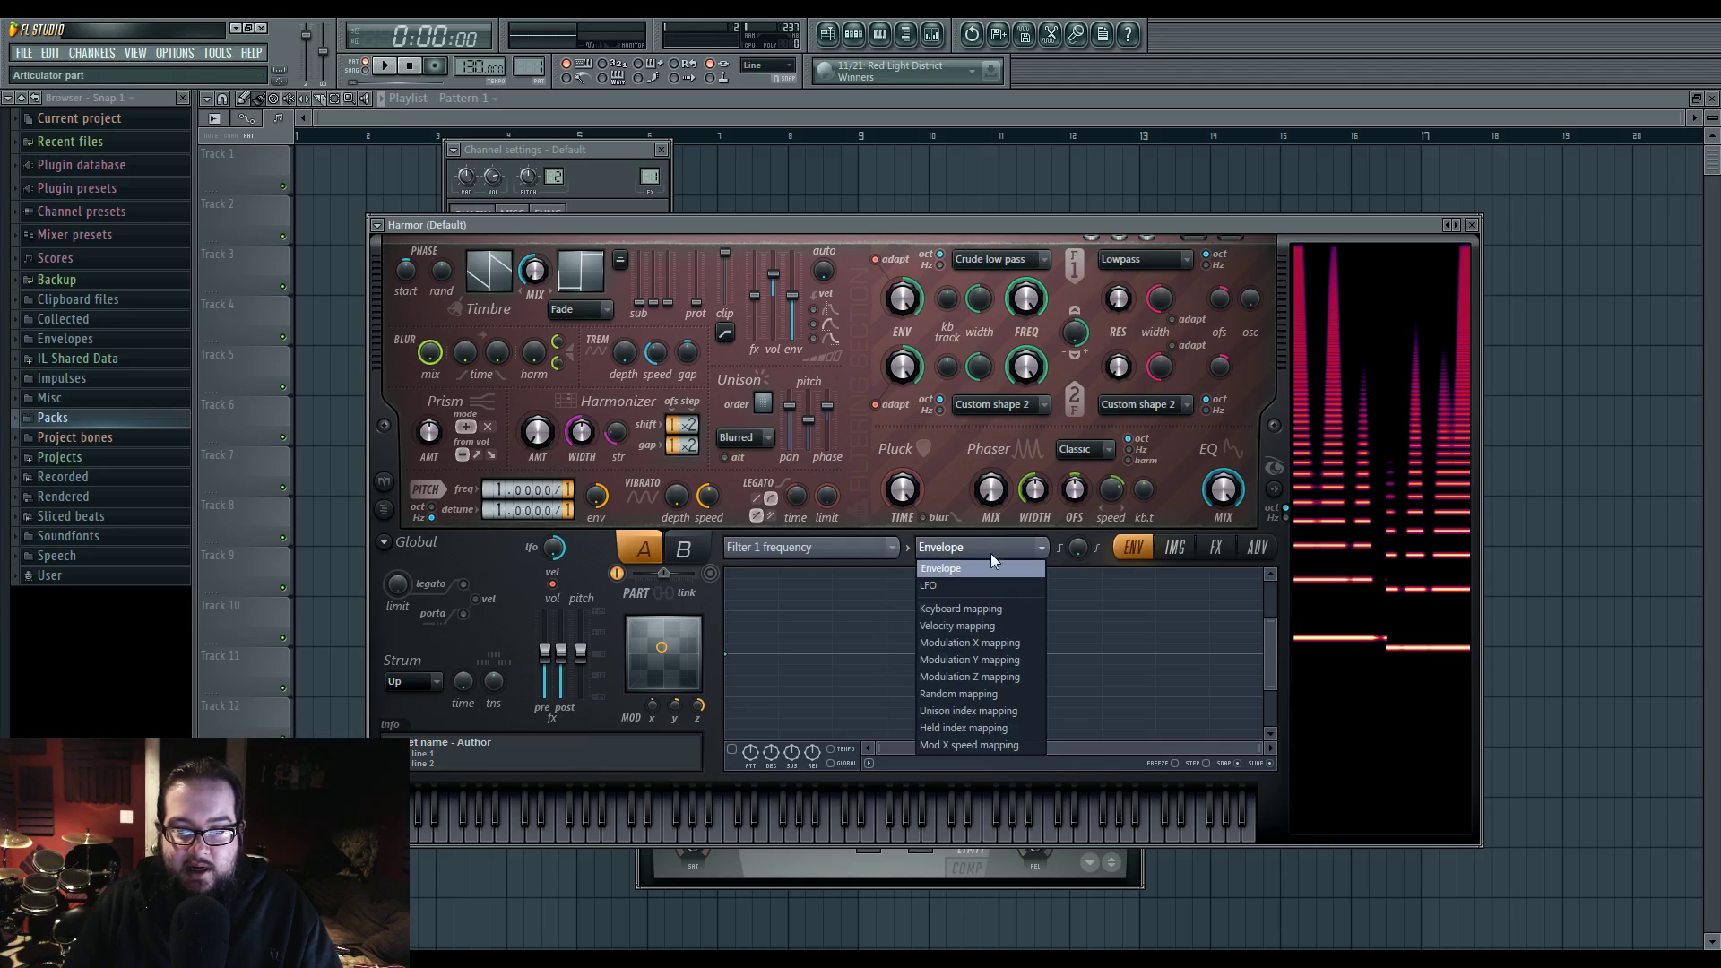
click(955, 644)
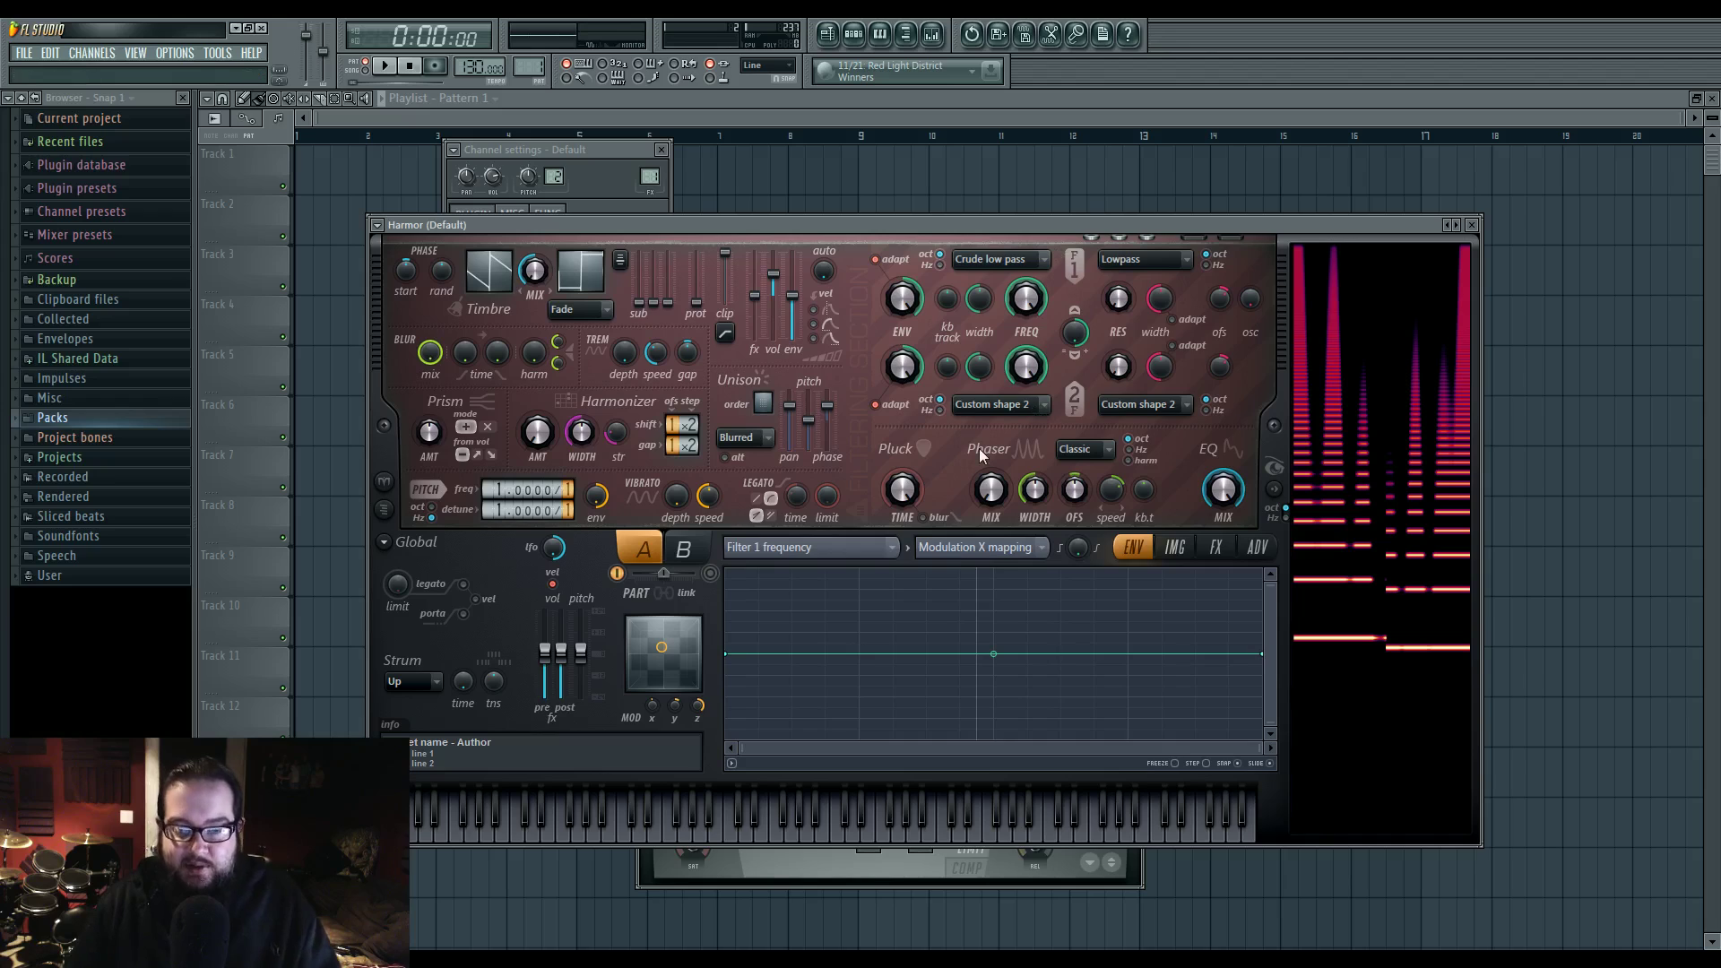
Shape the Filter 1 frequency mapping into a full ramp from minimum to maximum, and sweep Modulation X to hear it.
drag(1264, 657, 1264, 570)
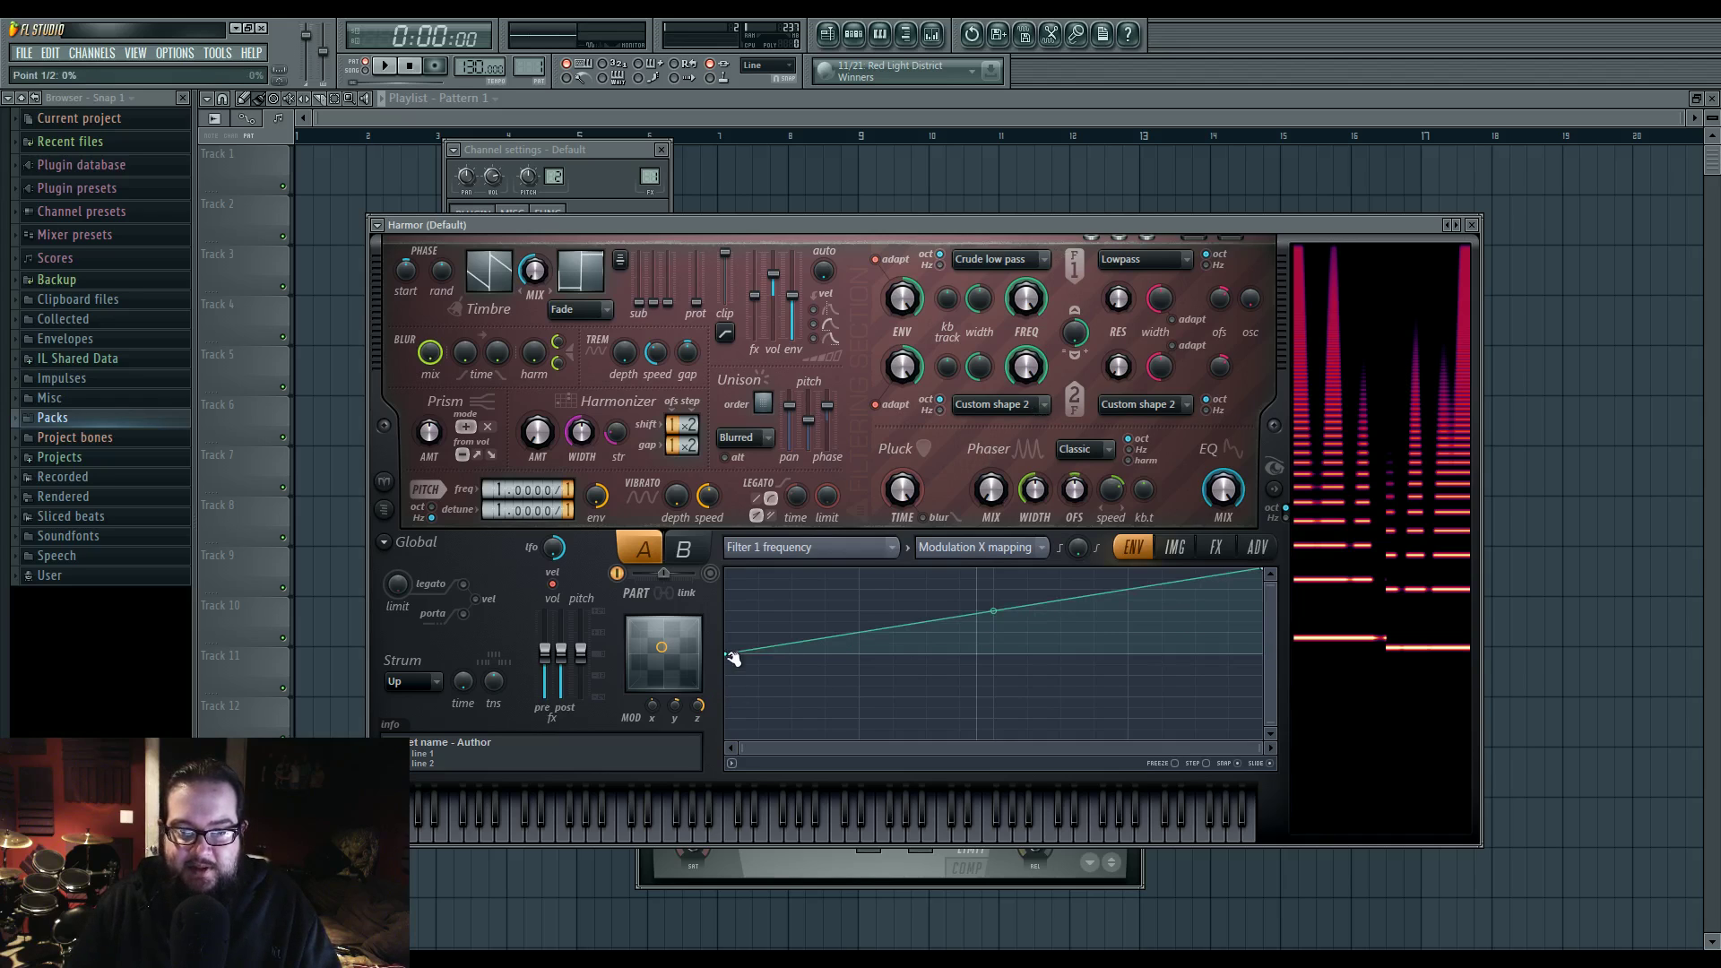
drag(733, 659, 718, 776)
drag(651, 708, 651, 669)
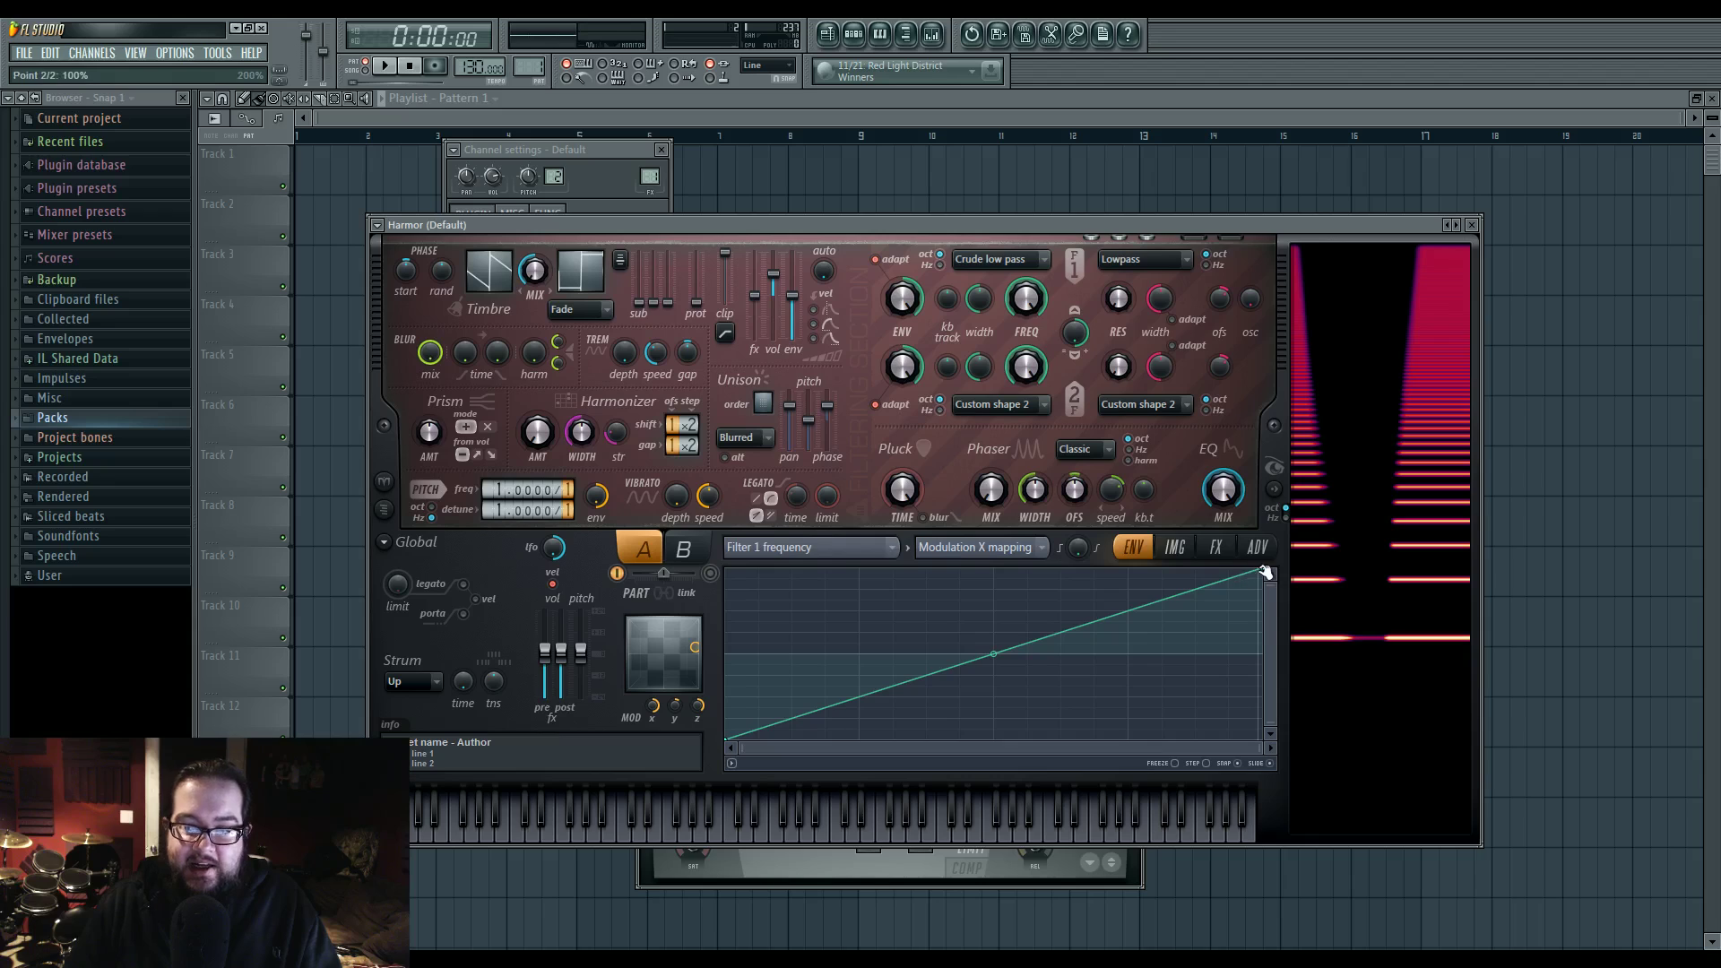
Flatten the Filter 1 frequency curve to its centre line, and quick-map the parameter to Modulation X instead.
drag(1266, 572, 1266, 655)
drag(732, 740, 728, 654)
right_click(1018, 296)
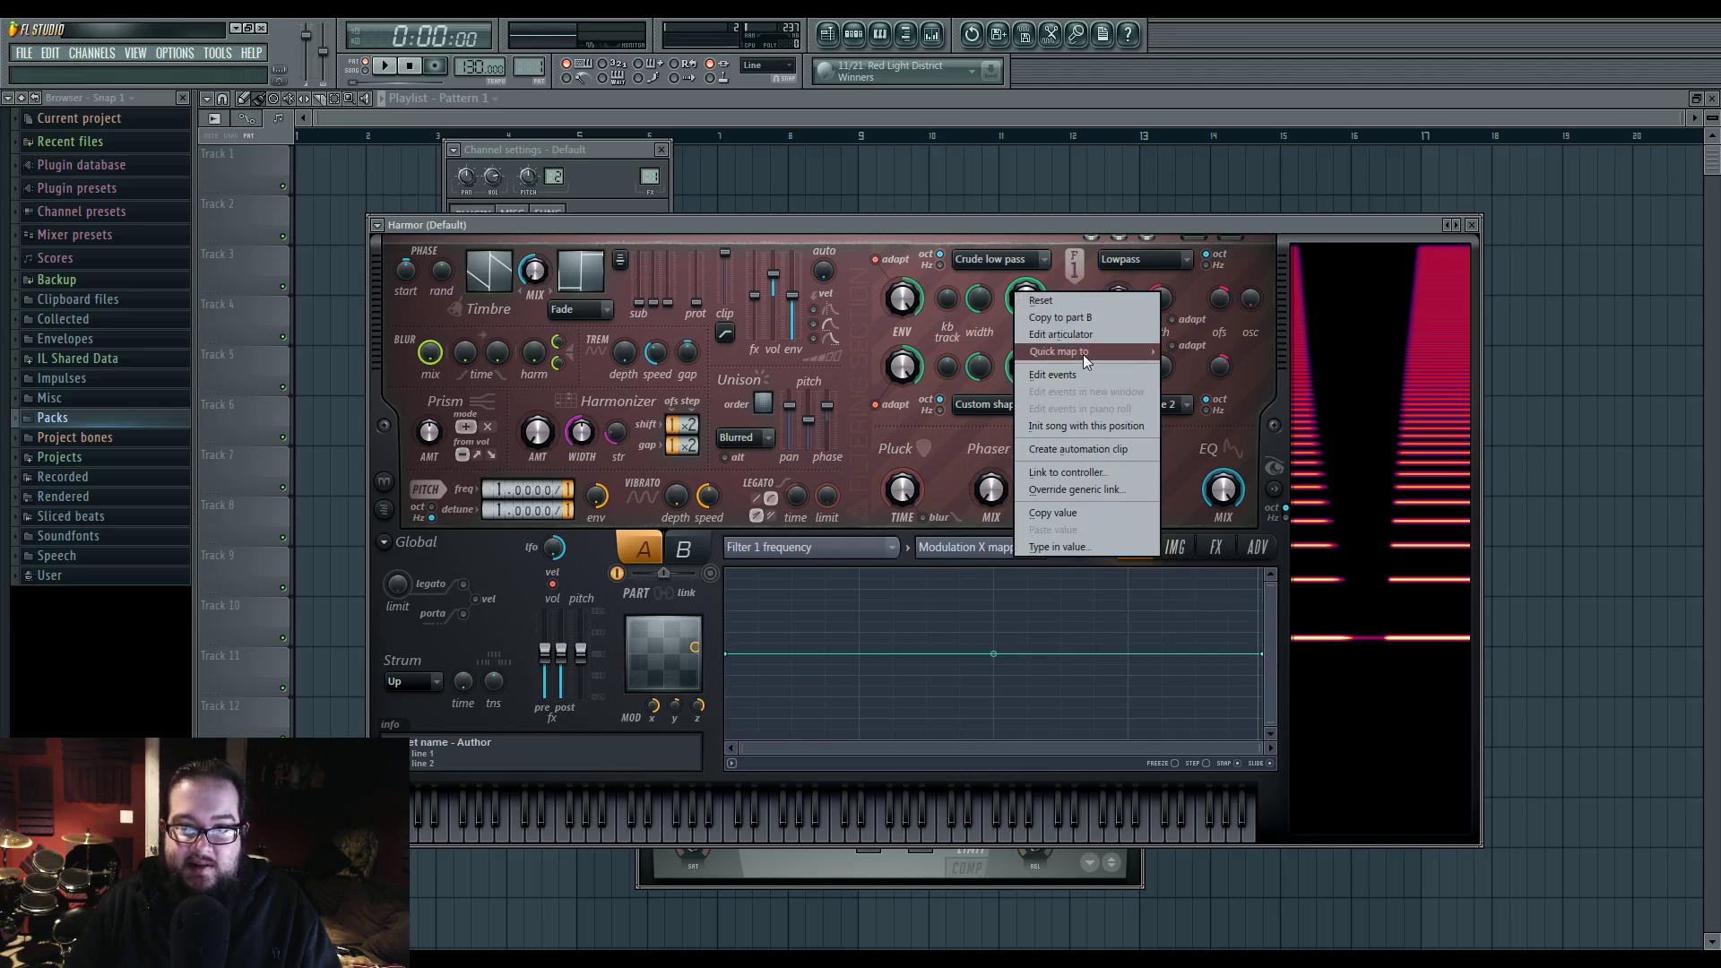
mouse_move(1083, 351)
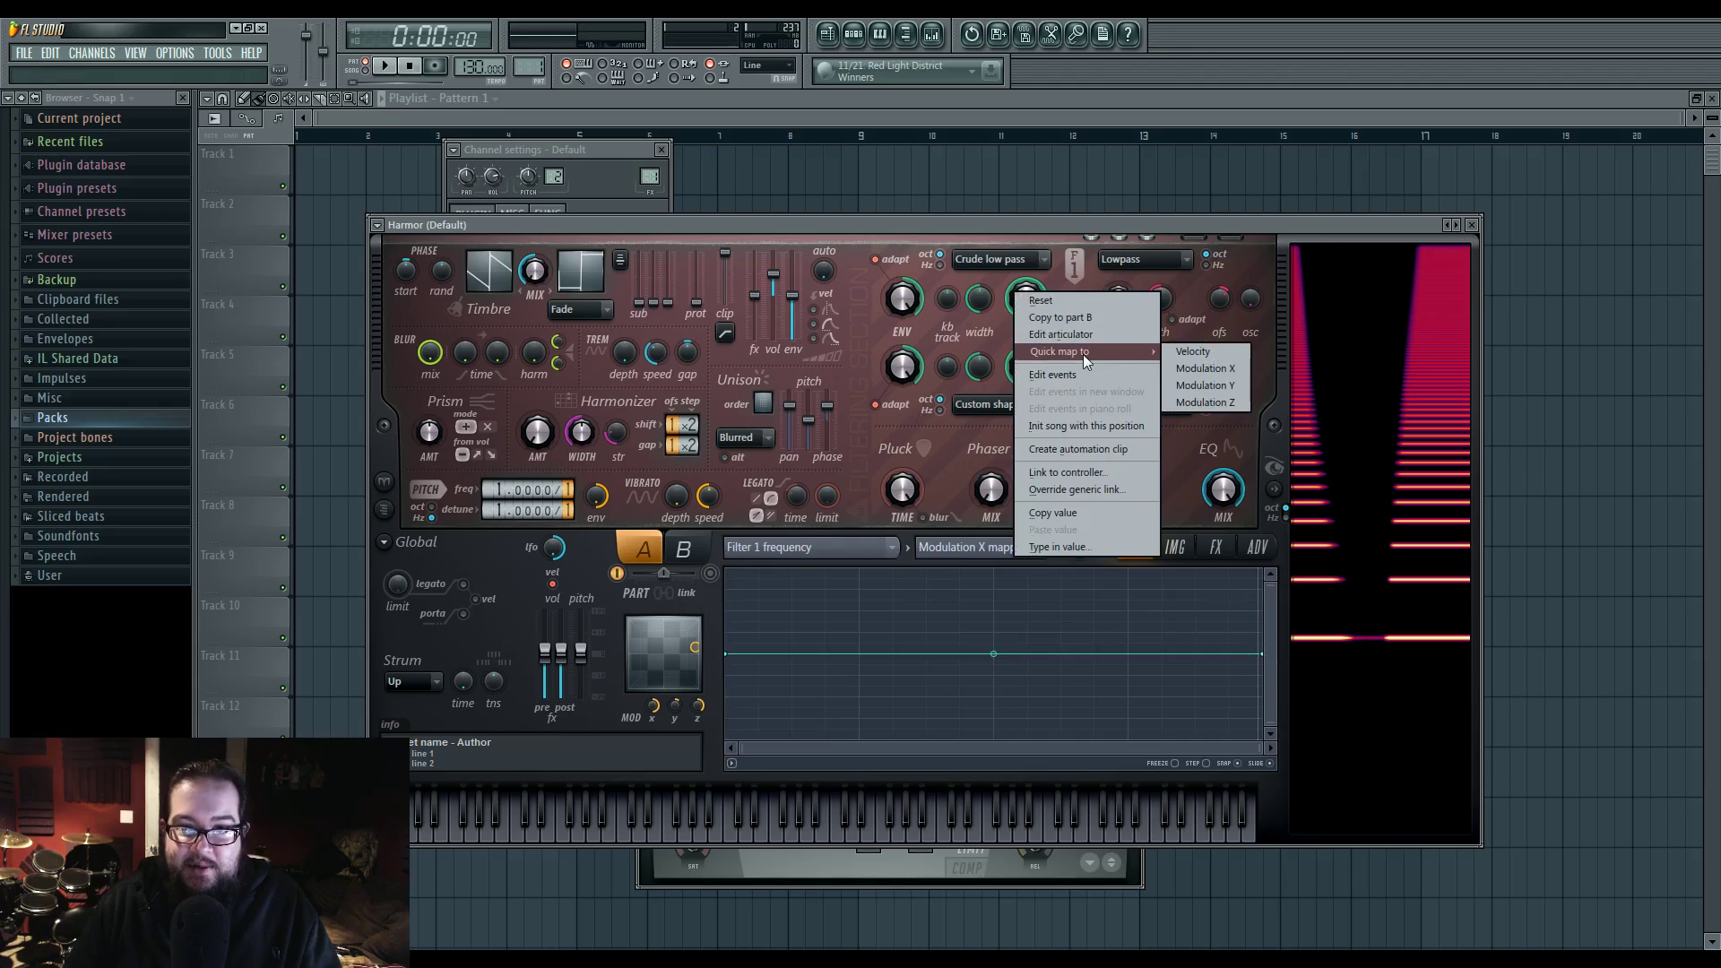
click(1233, 373)
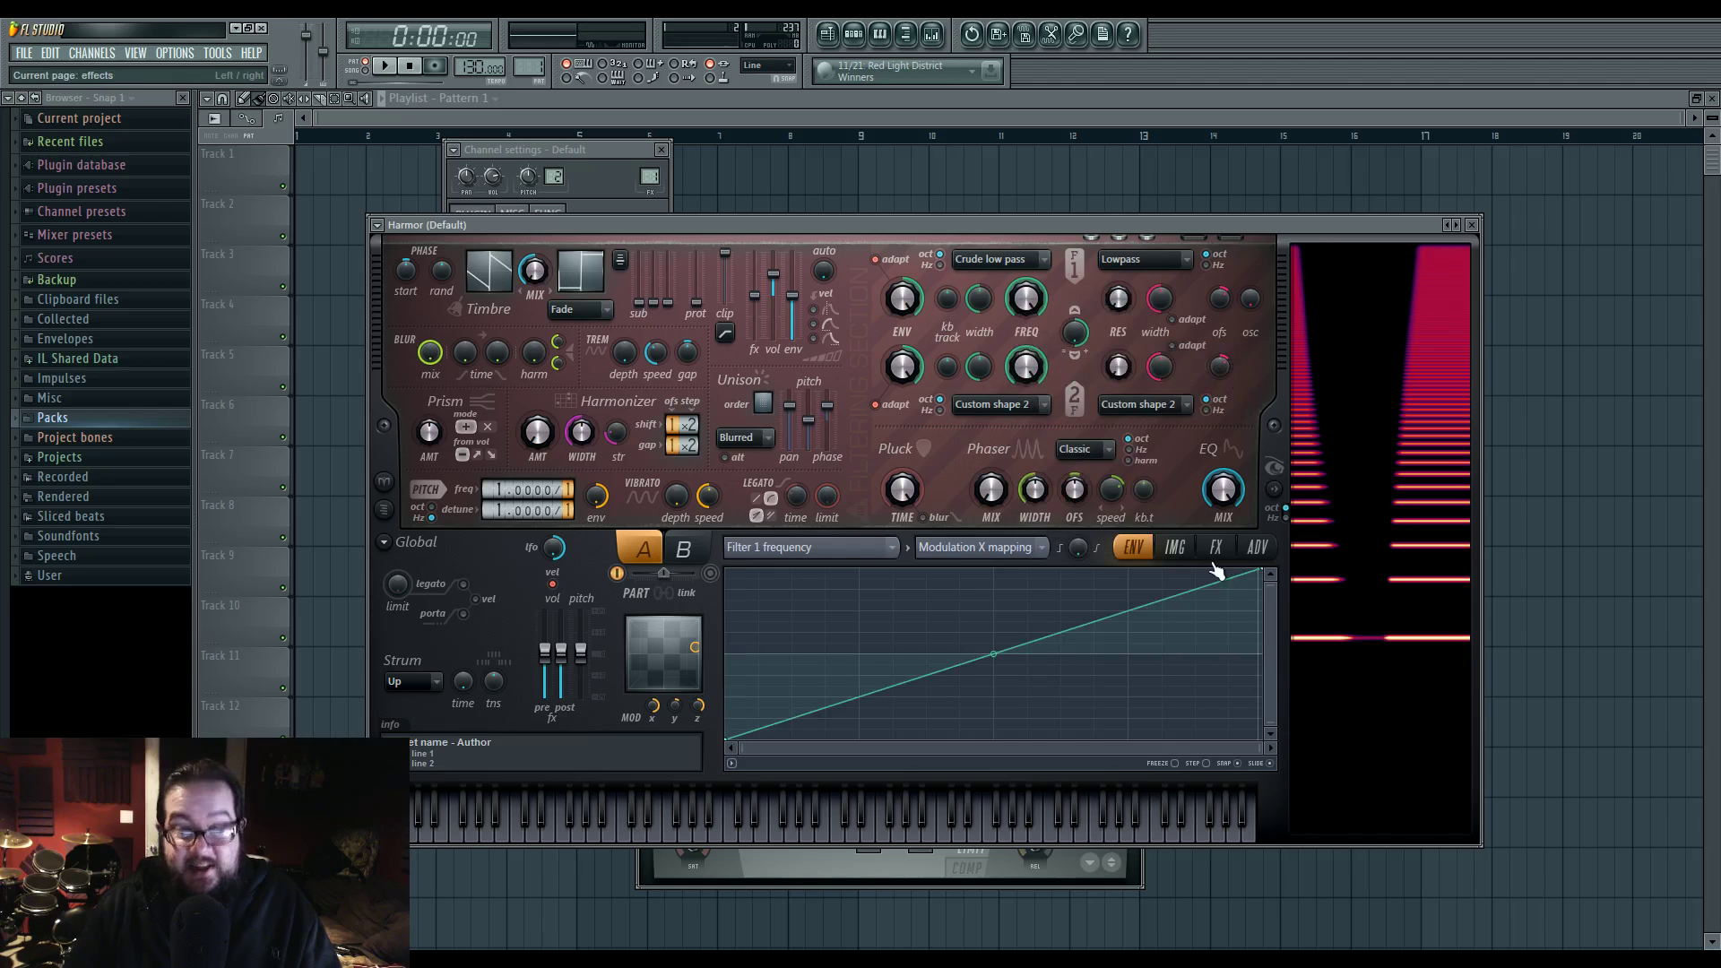
Reshape the Filter 1 frequency curve with a high point early and a low point past the middle, and sweep Modulation X.
drag(991, 654, 992, 699)
right_click(895, 611)
drag(895, 612, 825, 590)
right_click(1028, 685)
drag(694, 647, 639, 648)
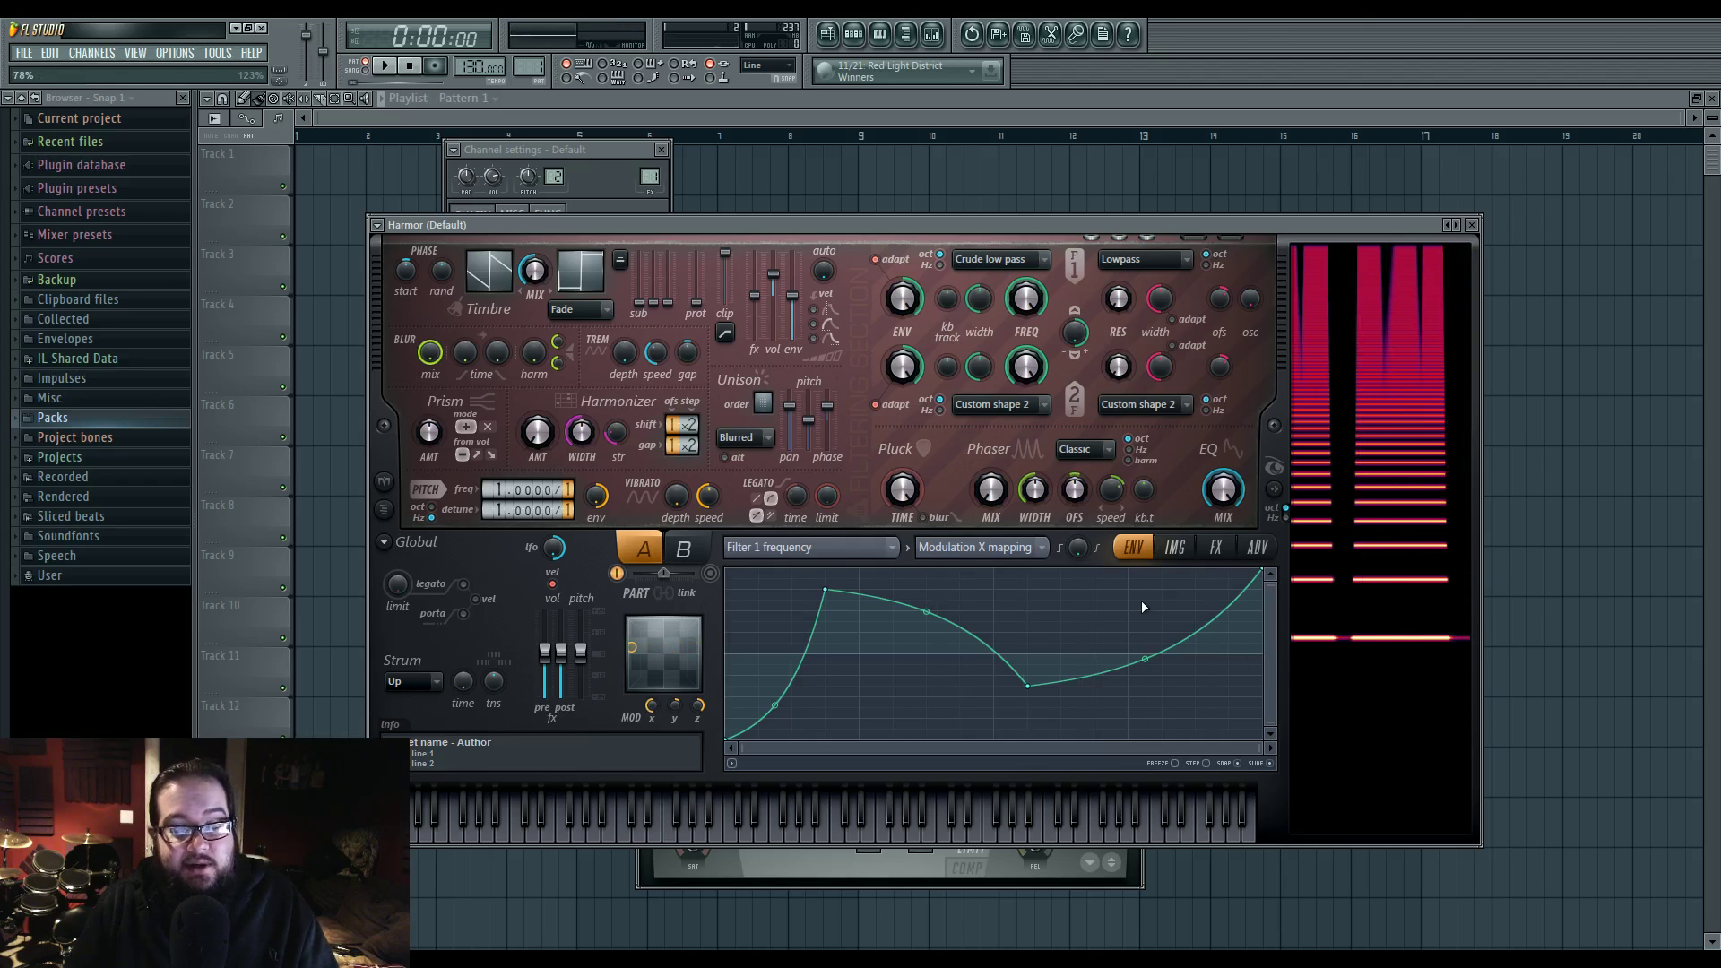
Remove the two added points from the Filter 1 frequency curve and reset its bend.
right_click(1038, 688)
click(1061, 703)
right_click(843, 611)
click(869, 615)
right_click(996, 700)
Quick-map the image section's time offset to Modulation X.
click(1175, 547)
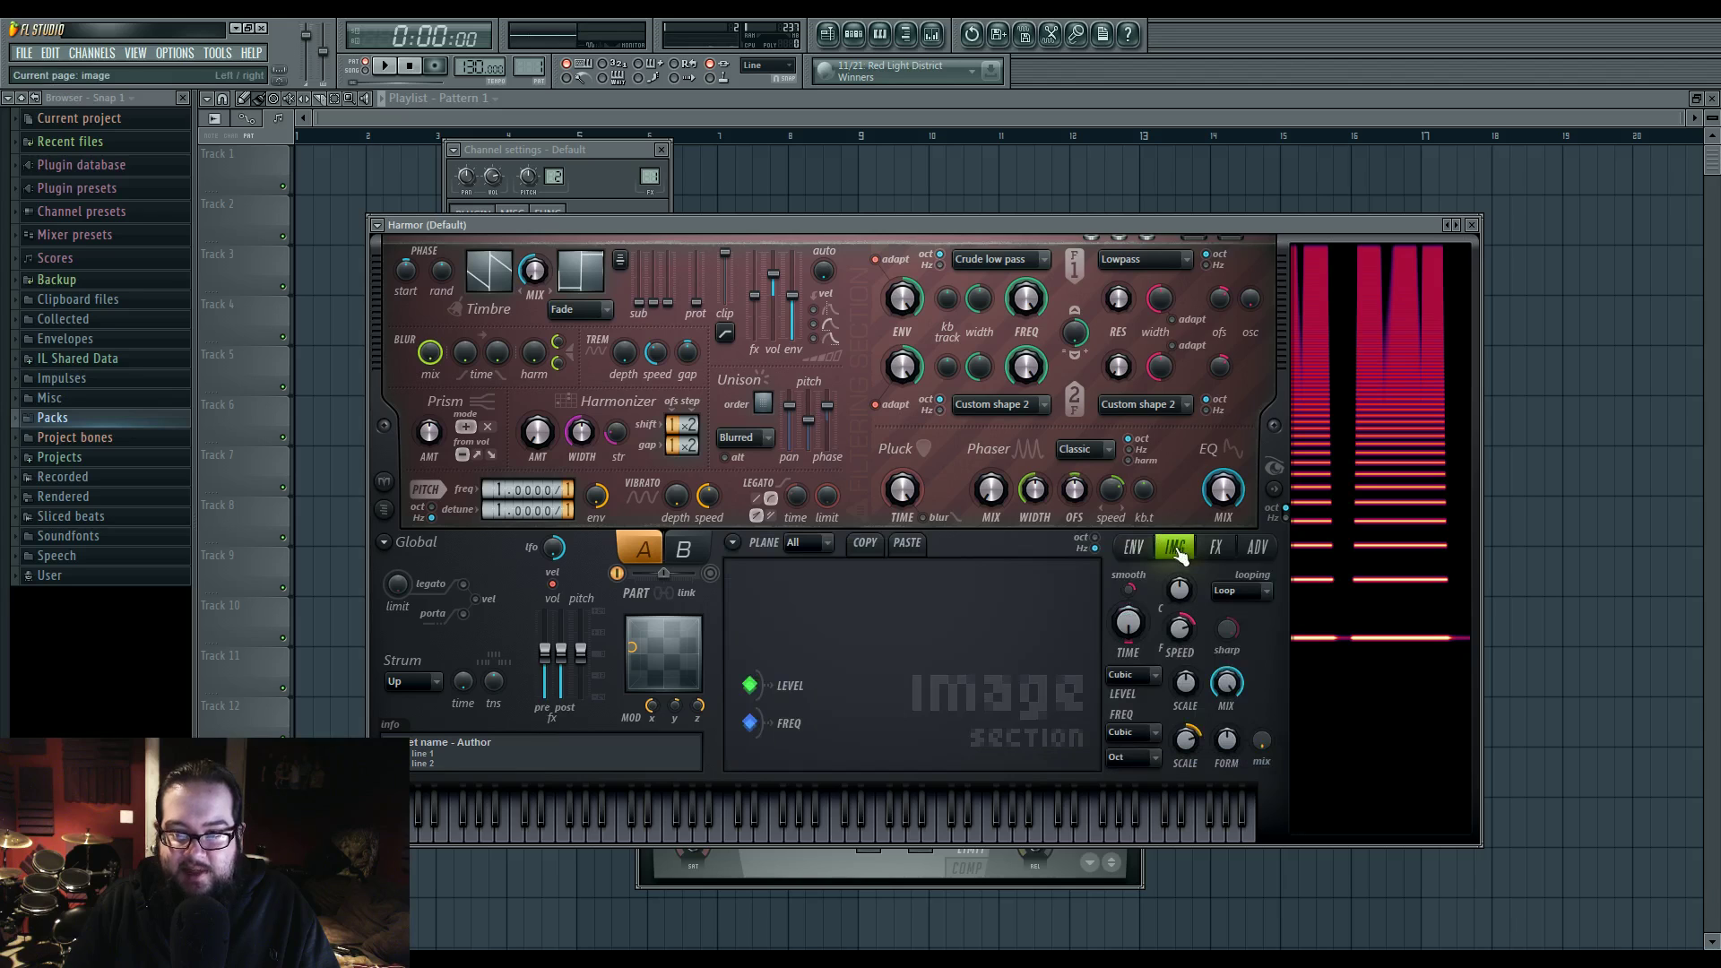
right_click(1128, 623)
mouse_move(1187, 680)
click(1279, 698)
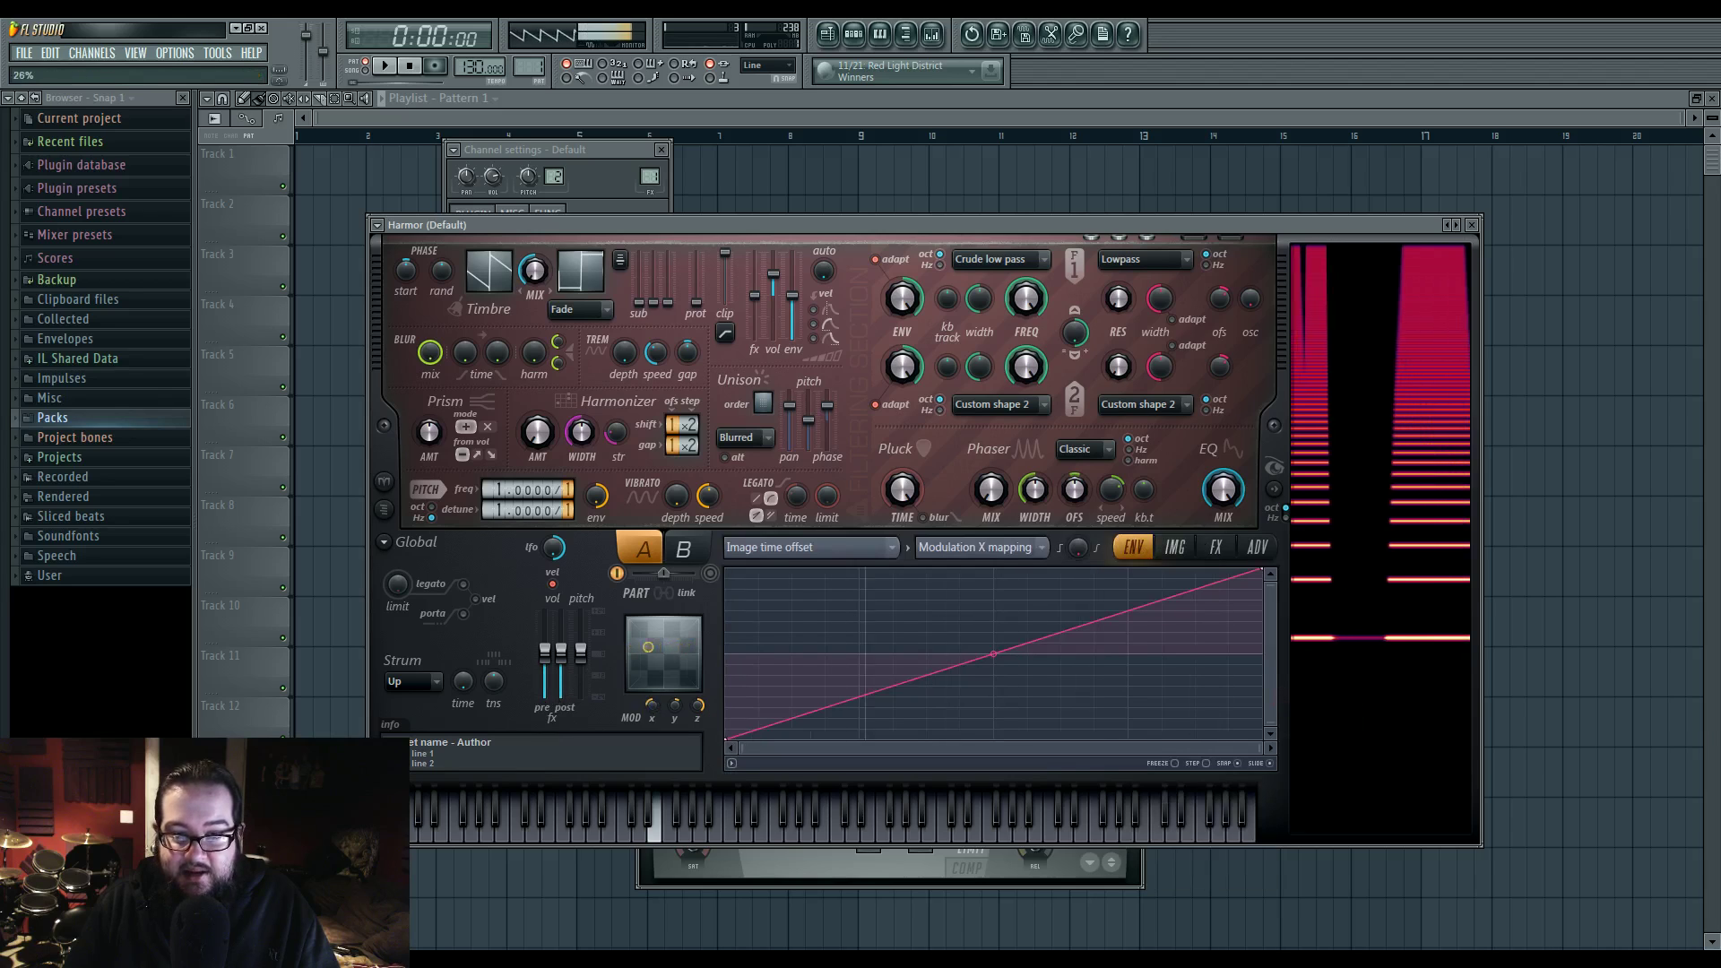
Quick-map the Filter 1 frequency to Modulation X again, flatten its curve to the centre line, and sweep Modulation X.
right_click(1036, 308)
mouse_move(1095, 369)
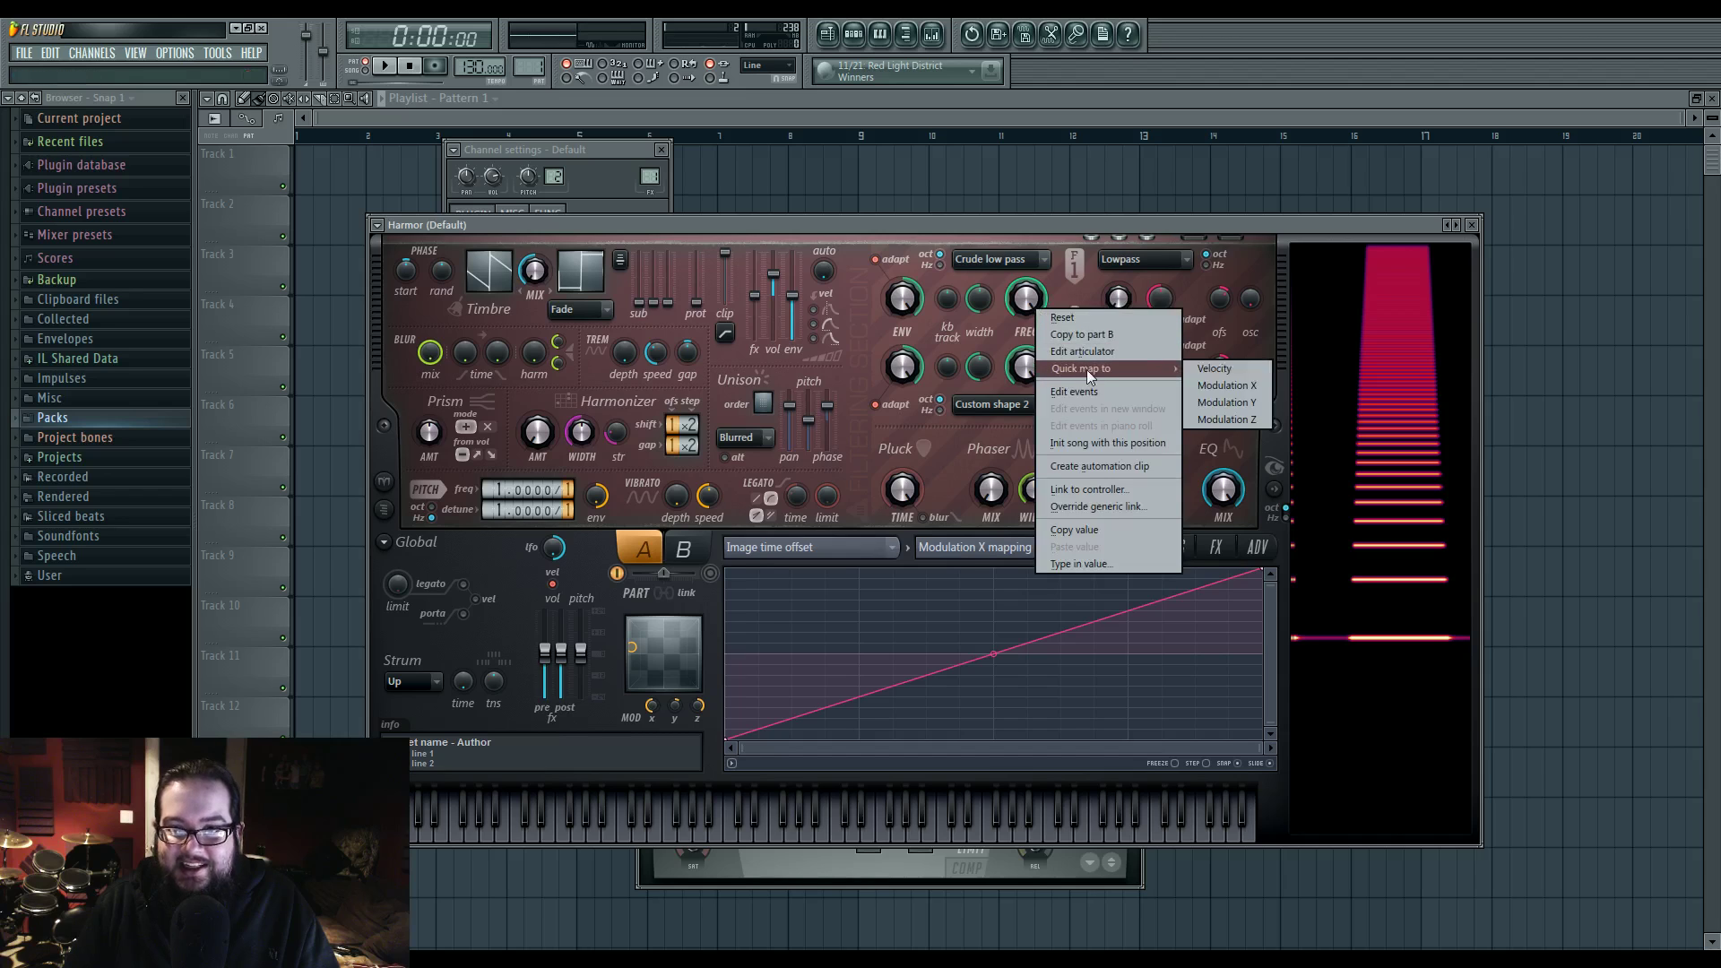
click(1219, 369)
drag(734, 742, 945, 409)
drag(732, 574, 729, 653)
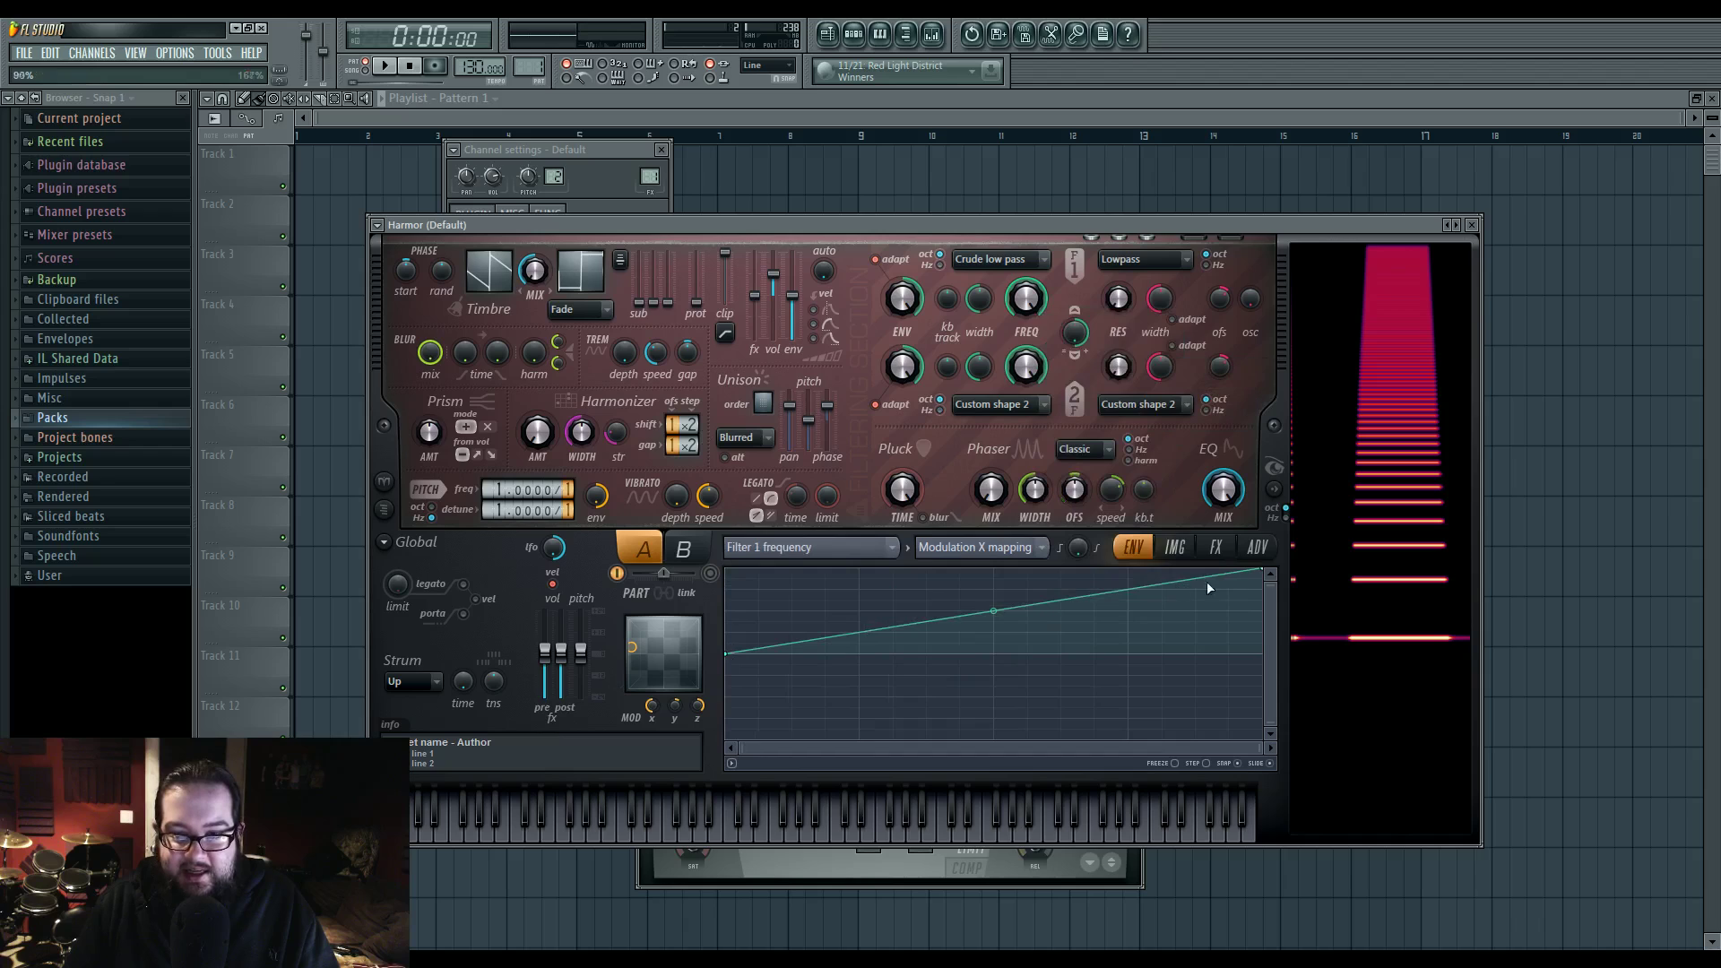
drag(1268, 572, 1264, 659)
drag(652, 706, 652, 654)
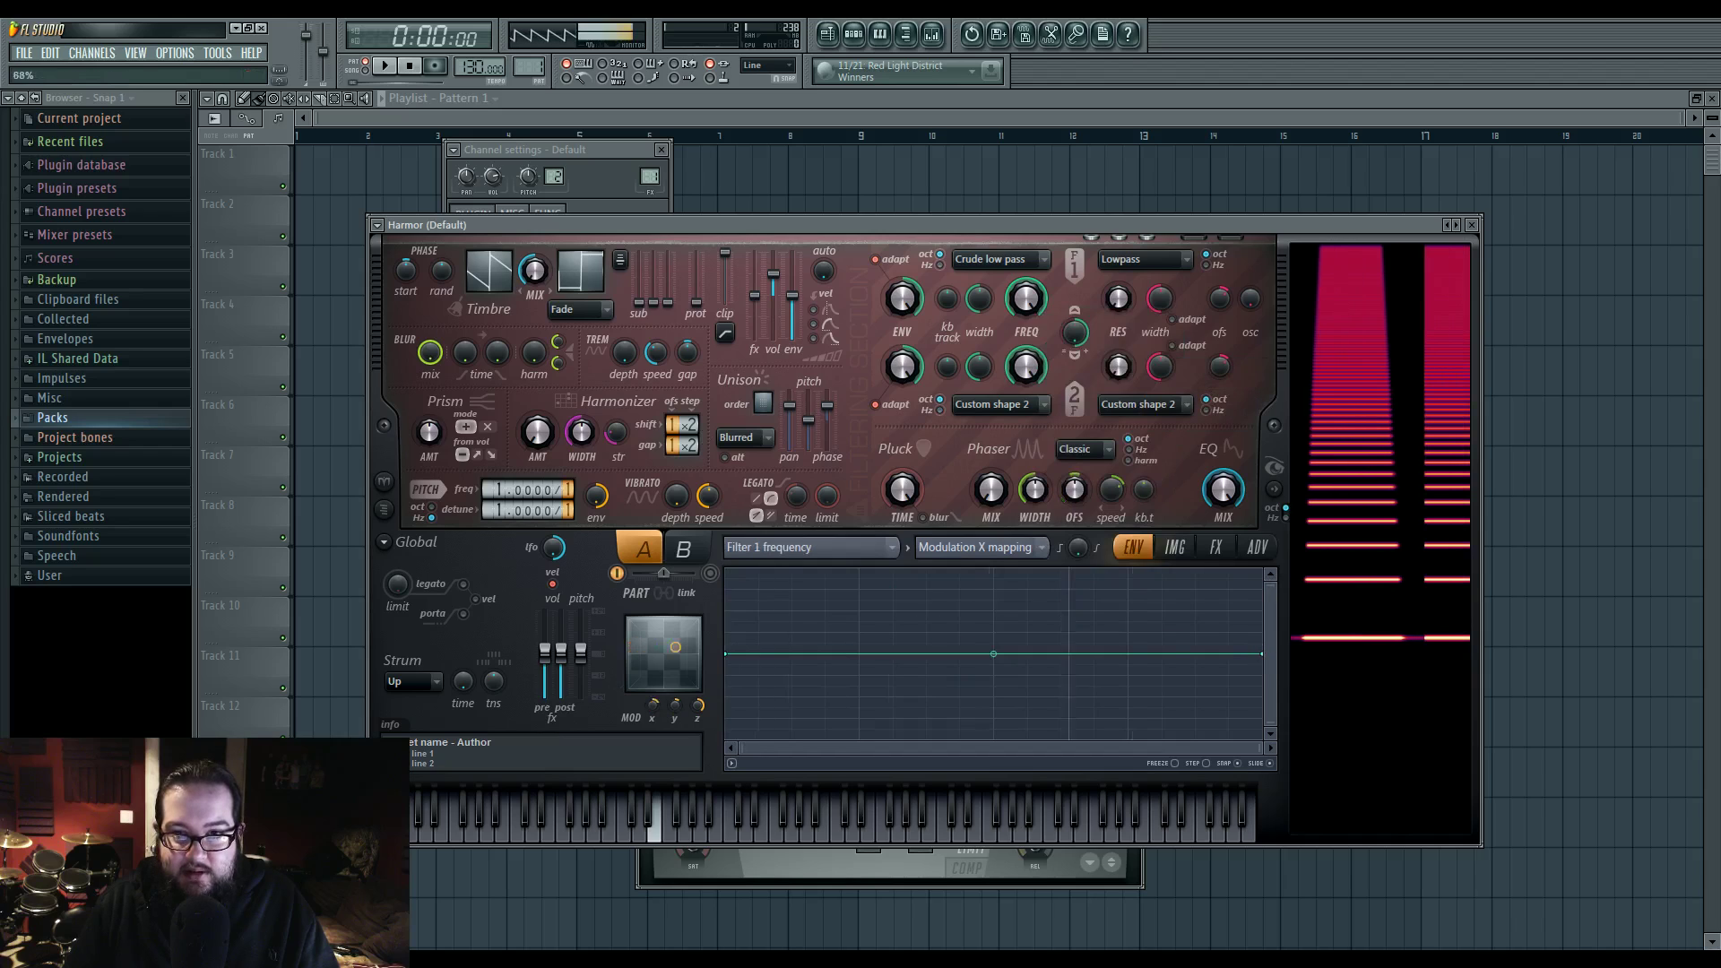
Load the VT_CL sample from the Vintage pack into Harmor's image section.
click(1170, 549)
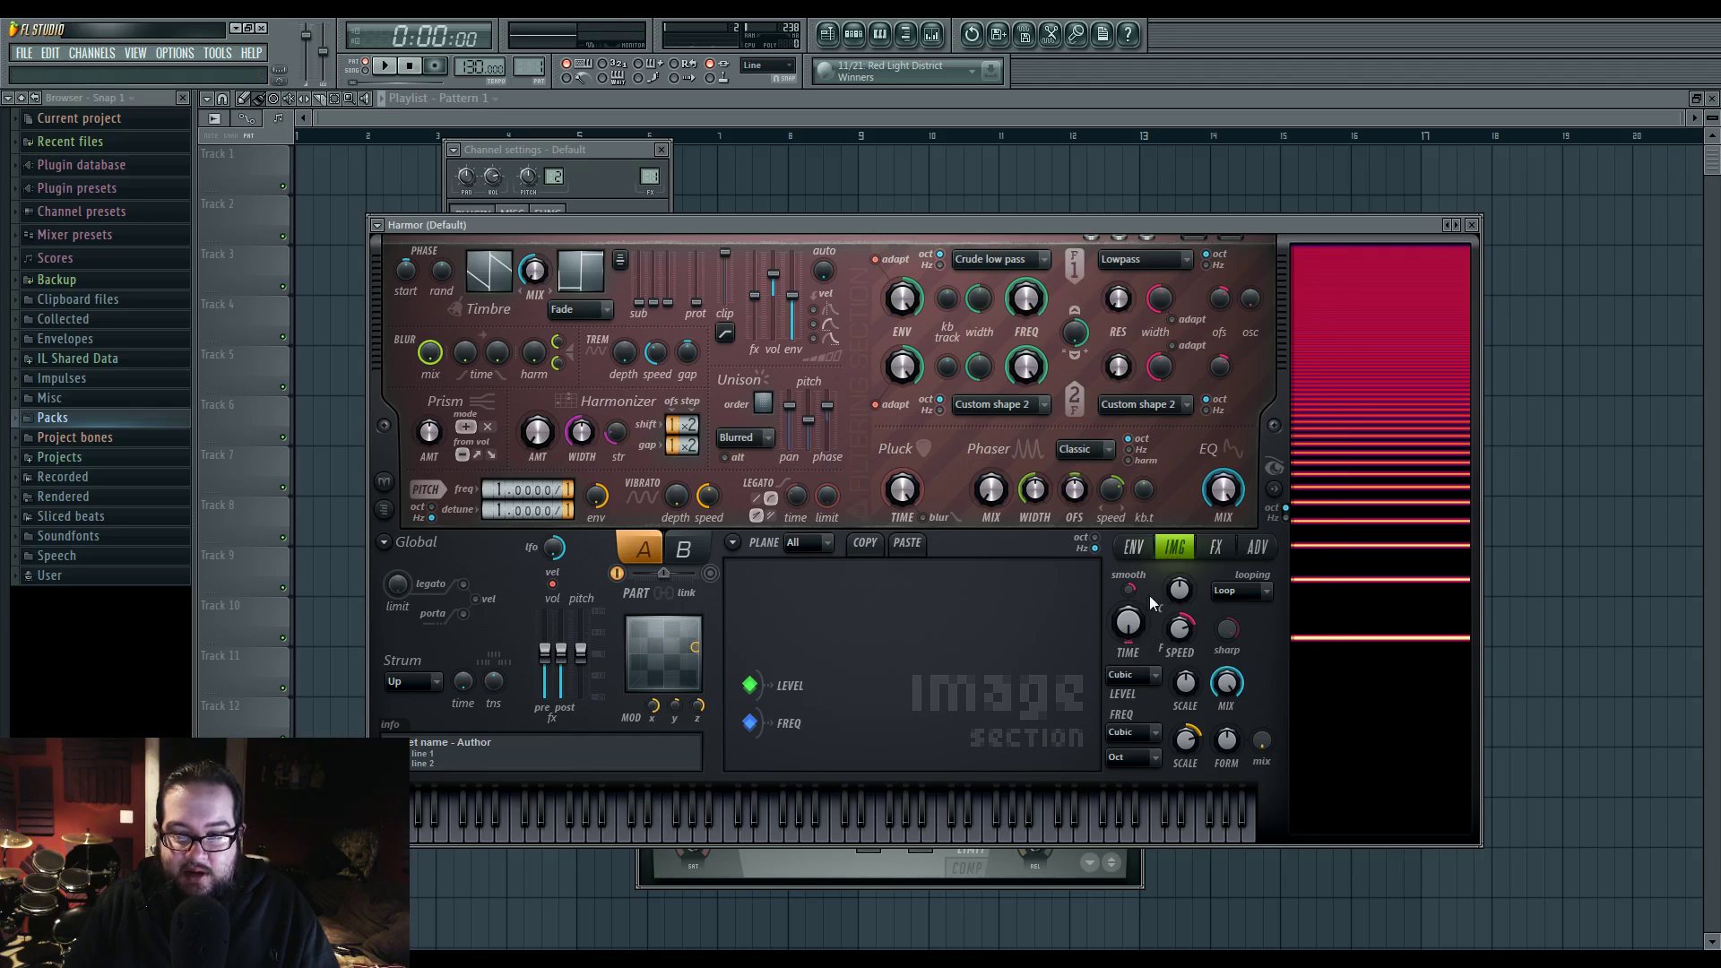
click(90, 417)
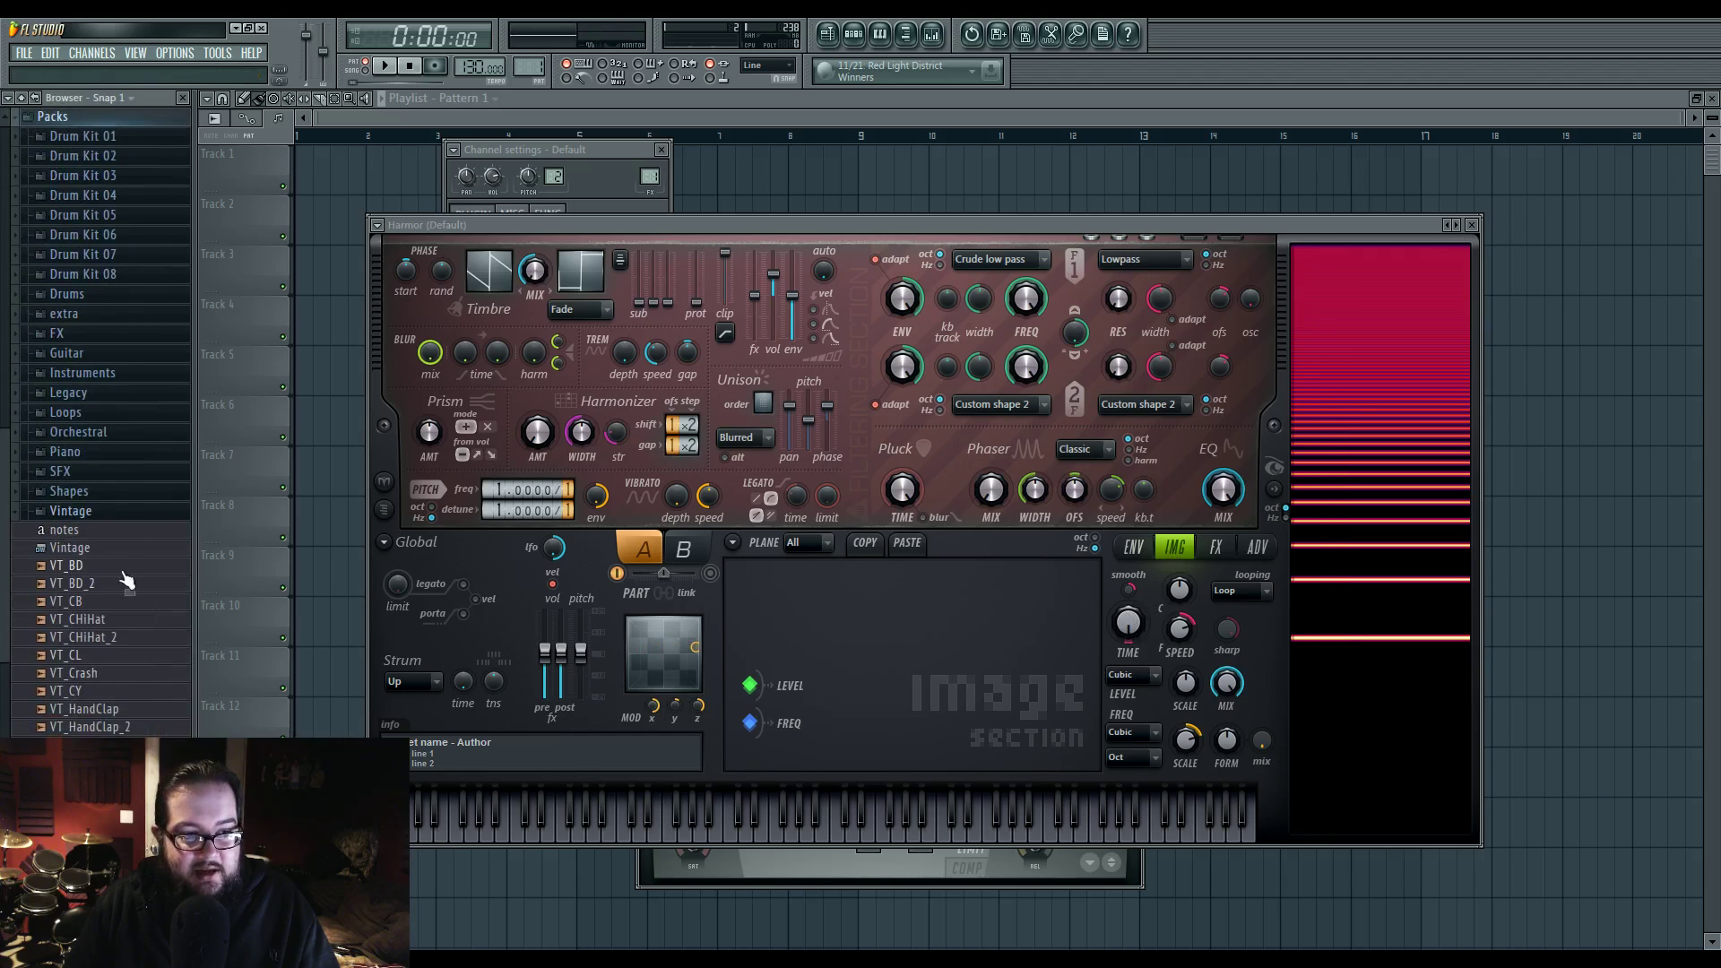
click(116, 660)
drag(121, 670, 852, 713)
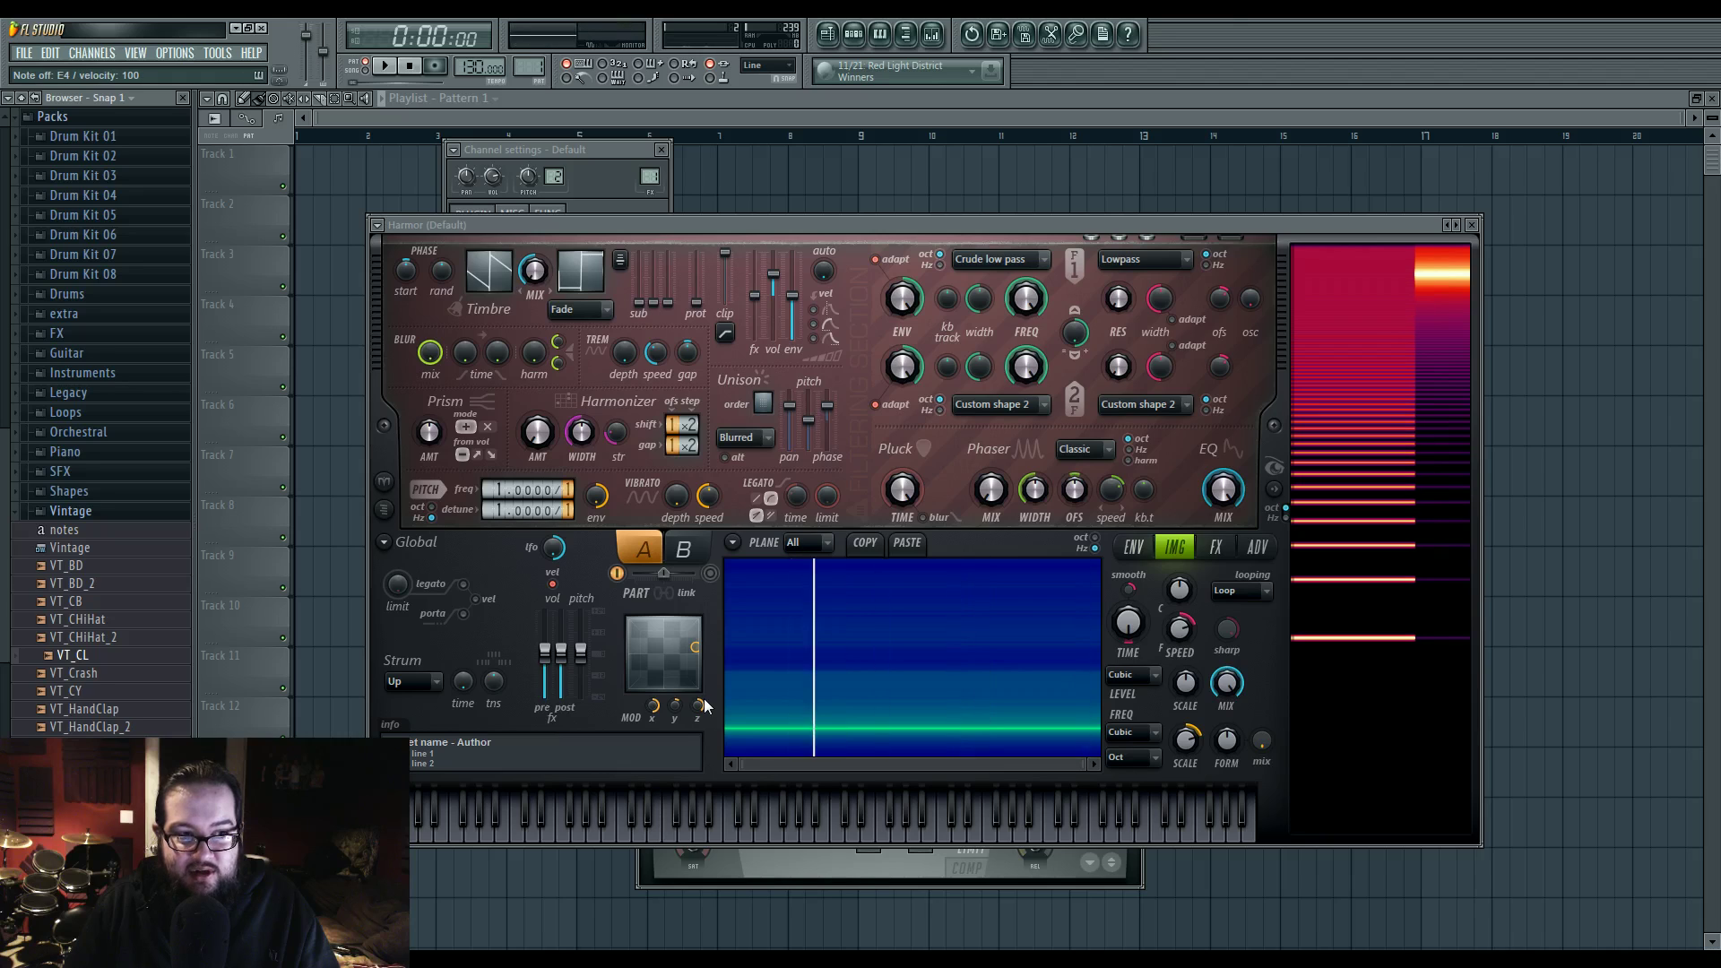
Replace the loaded image with the VT_CY sample, play a note, and lower the post volume fader.
drag(144, 691, 847, 713)
click(652, 821)
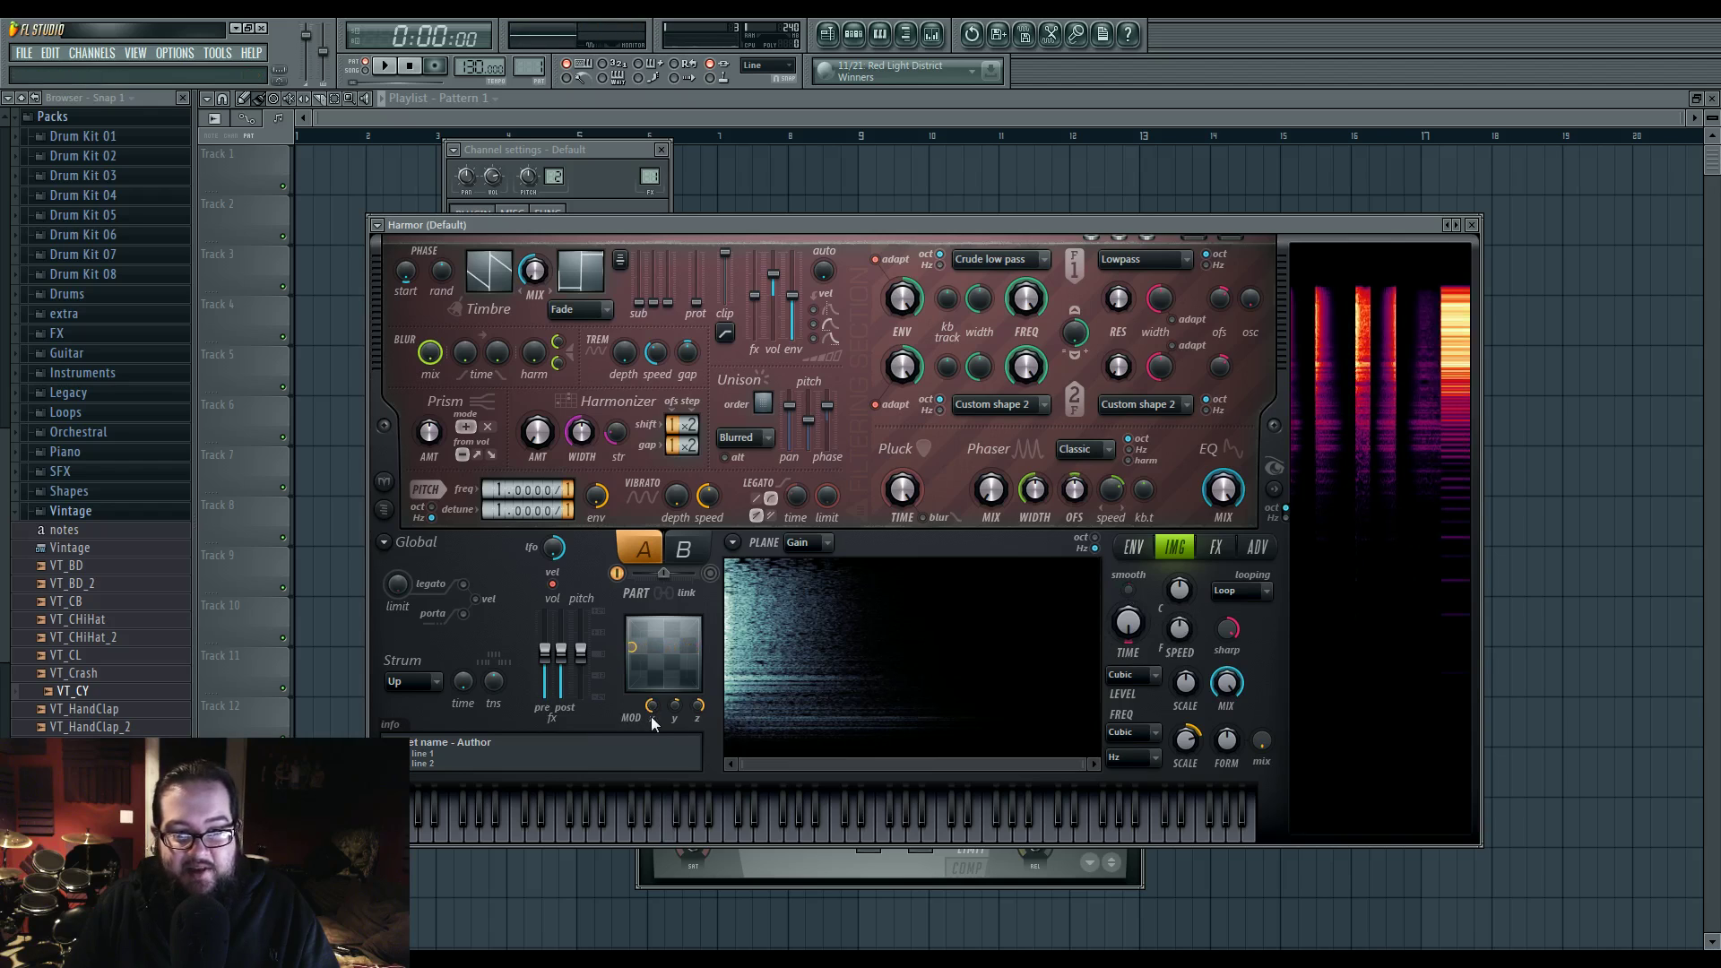
drag(561, 643, 652, 668)
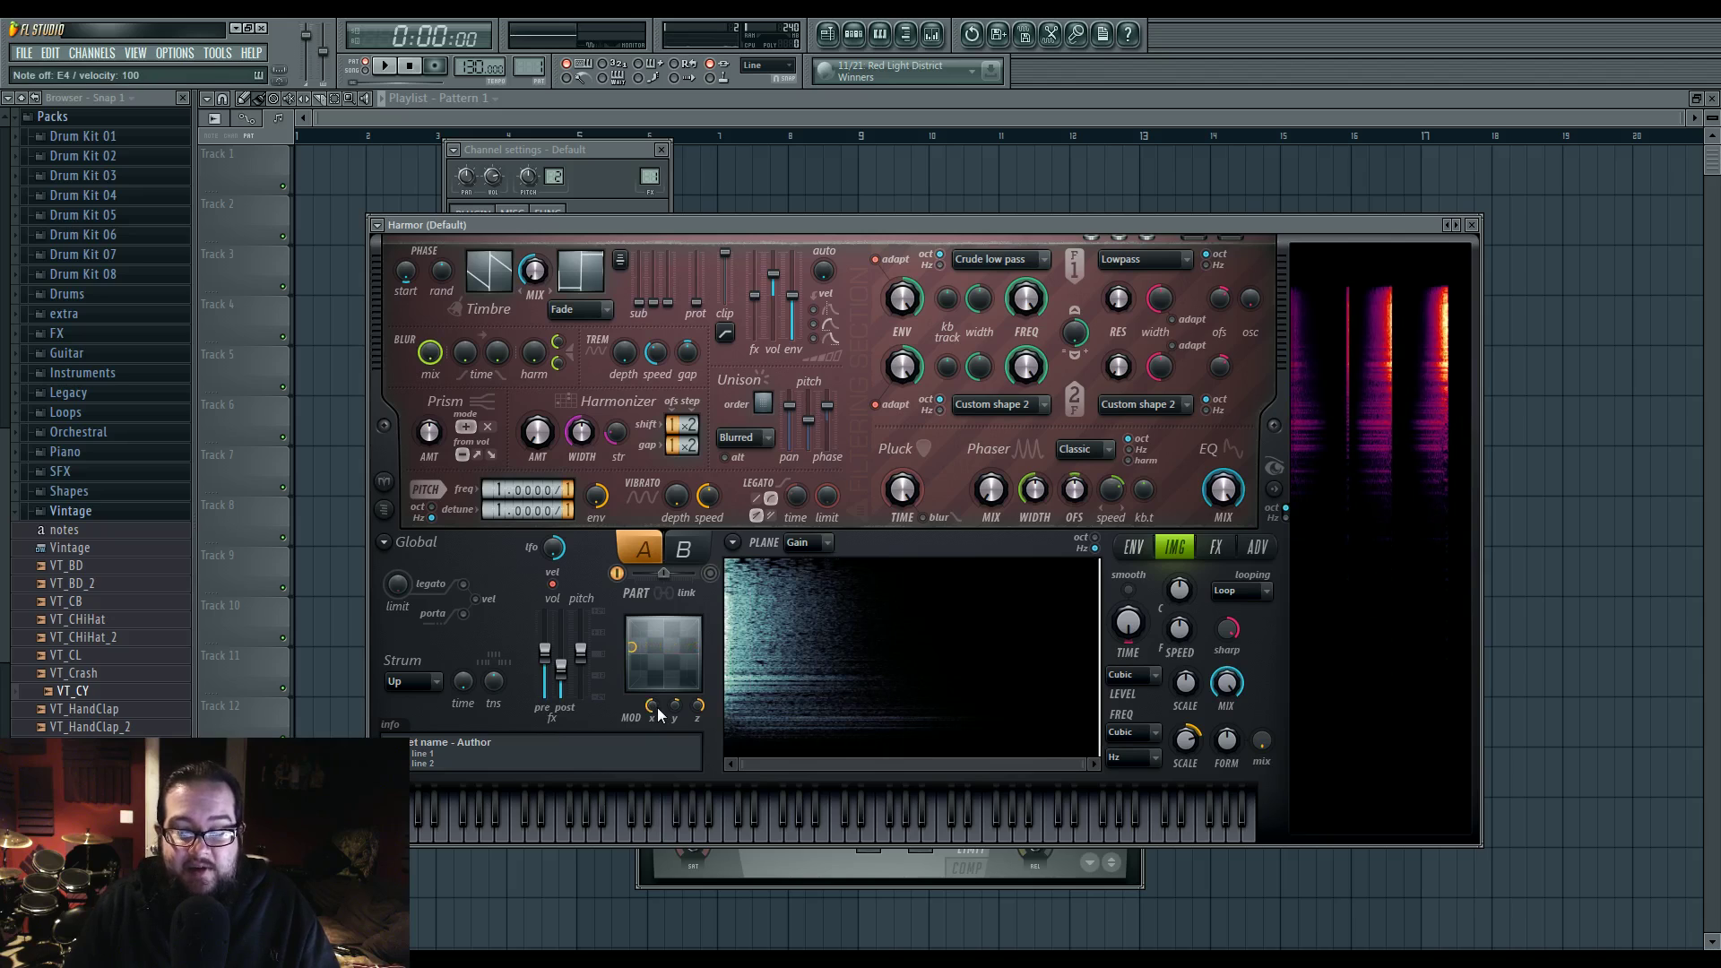
Try different playback positions in the VT_CY image, leaving the time offset near its beginning.
mouse_move(1131, 634)
mouse_down()
mouse_move(1131, 662)
mouse_move(1108, 618)
mouse_up()
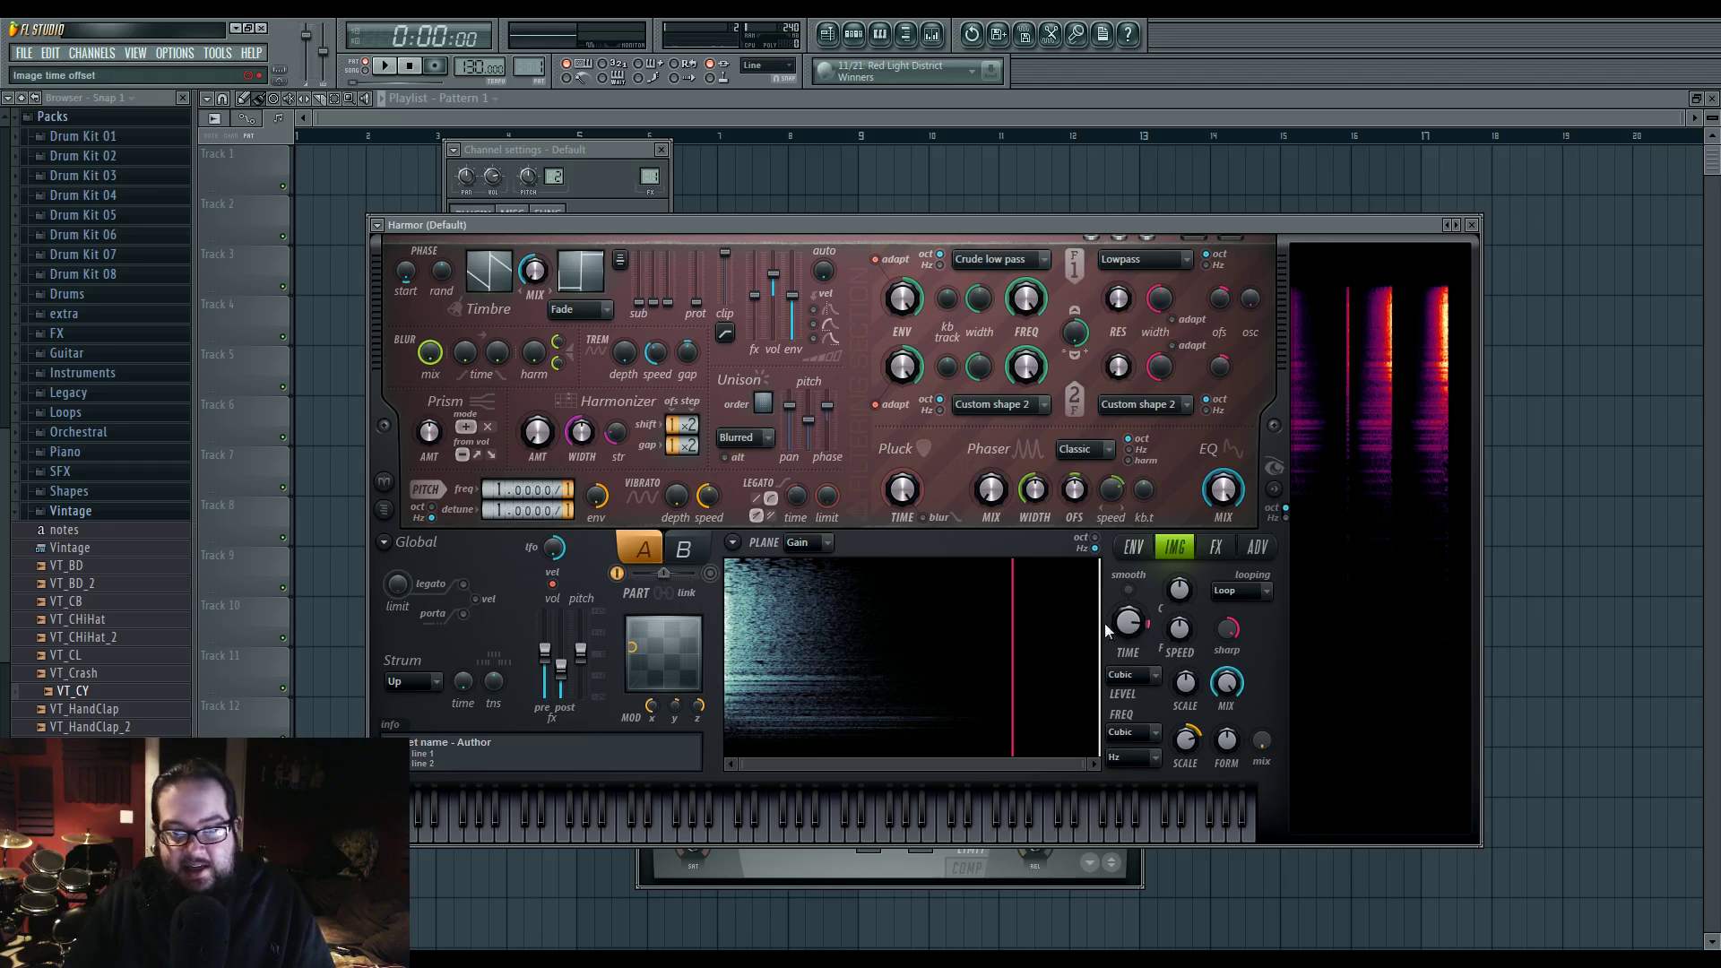
drag(785, 650, 1028, 653)
mouse_move(1127, 622)
mouse_down()
mouse_move(1127, 491)
mouse_move(1128, 642)
mouse_move(1133, 621)
mouse_up()
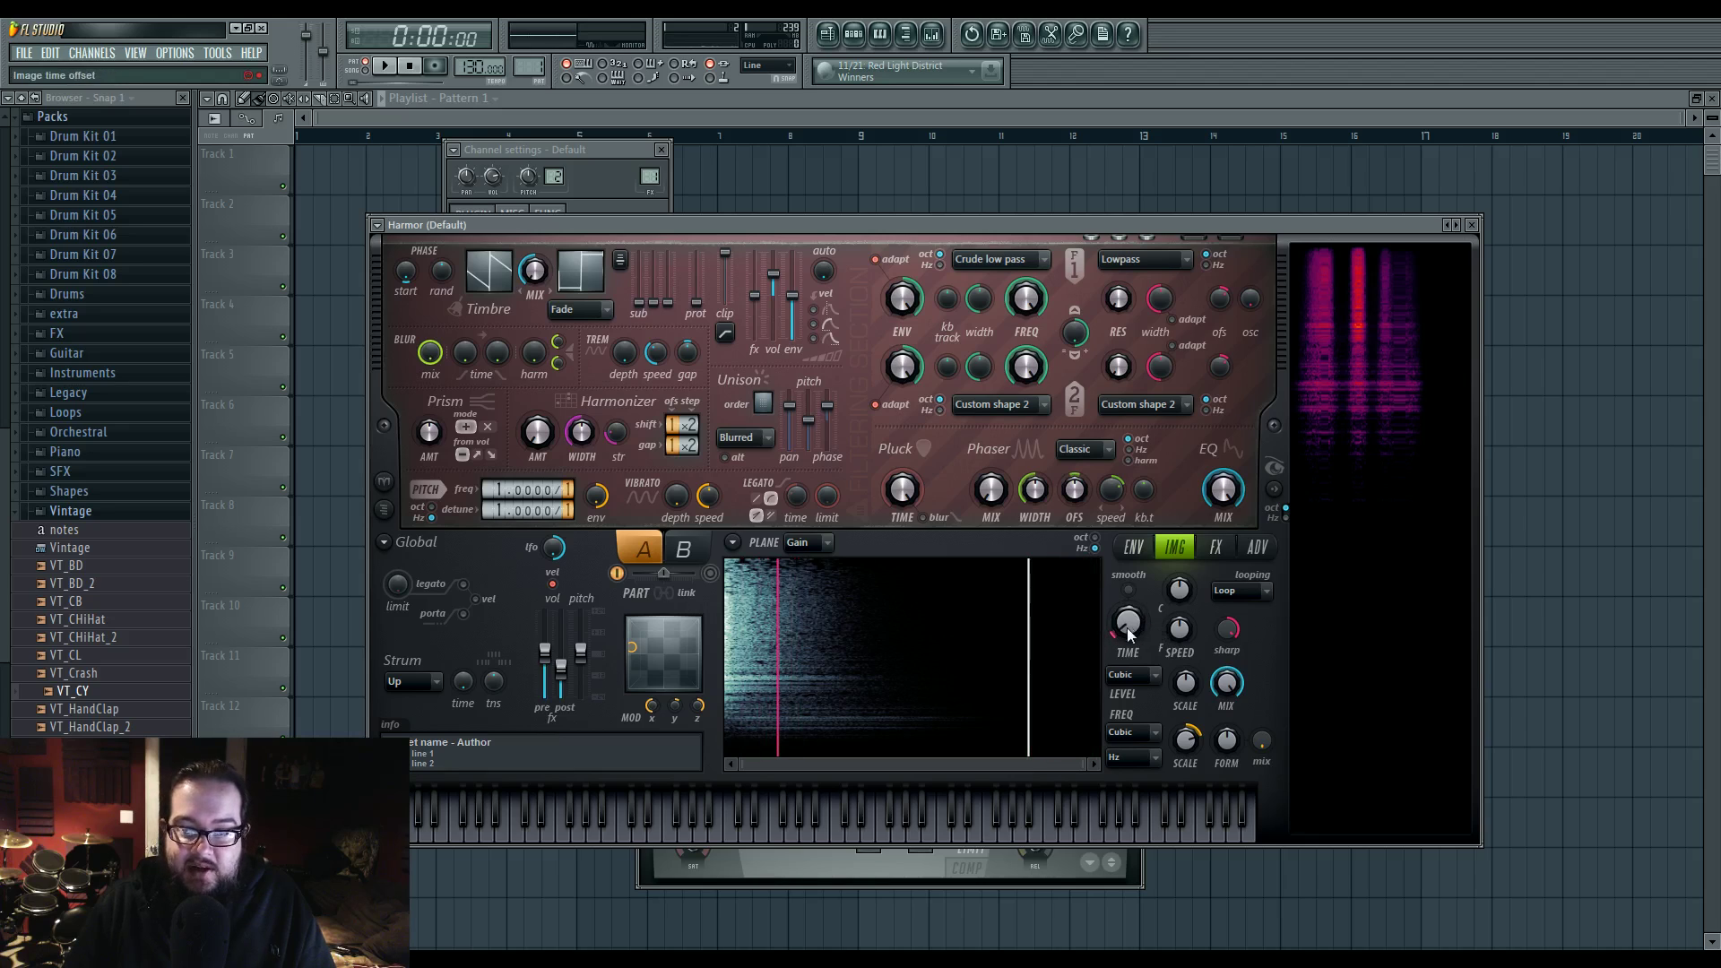
Limit the Image time offset's Modulation X ramp to run from halfway below centre to halfway above centre, and play it in the image section.
right_click(1128, 627)
click(1203, 675)
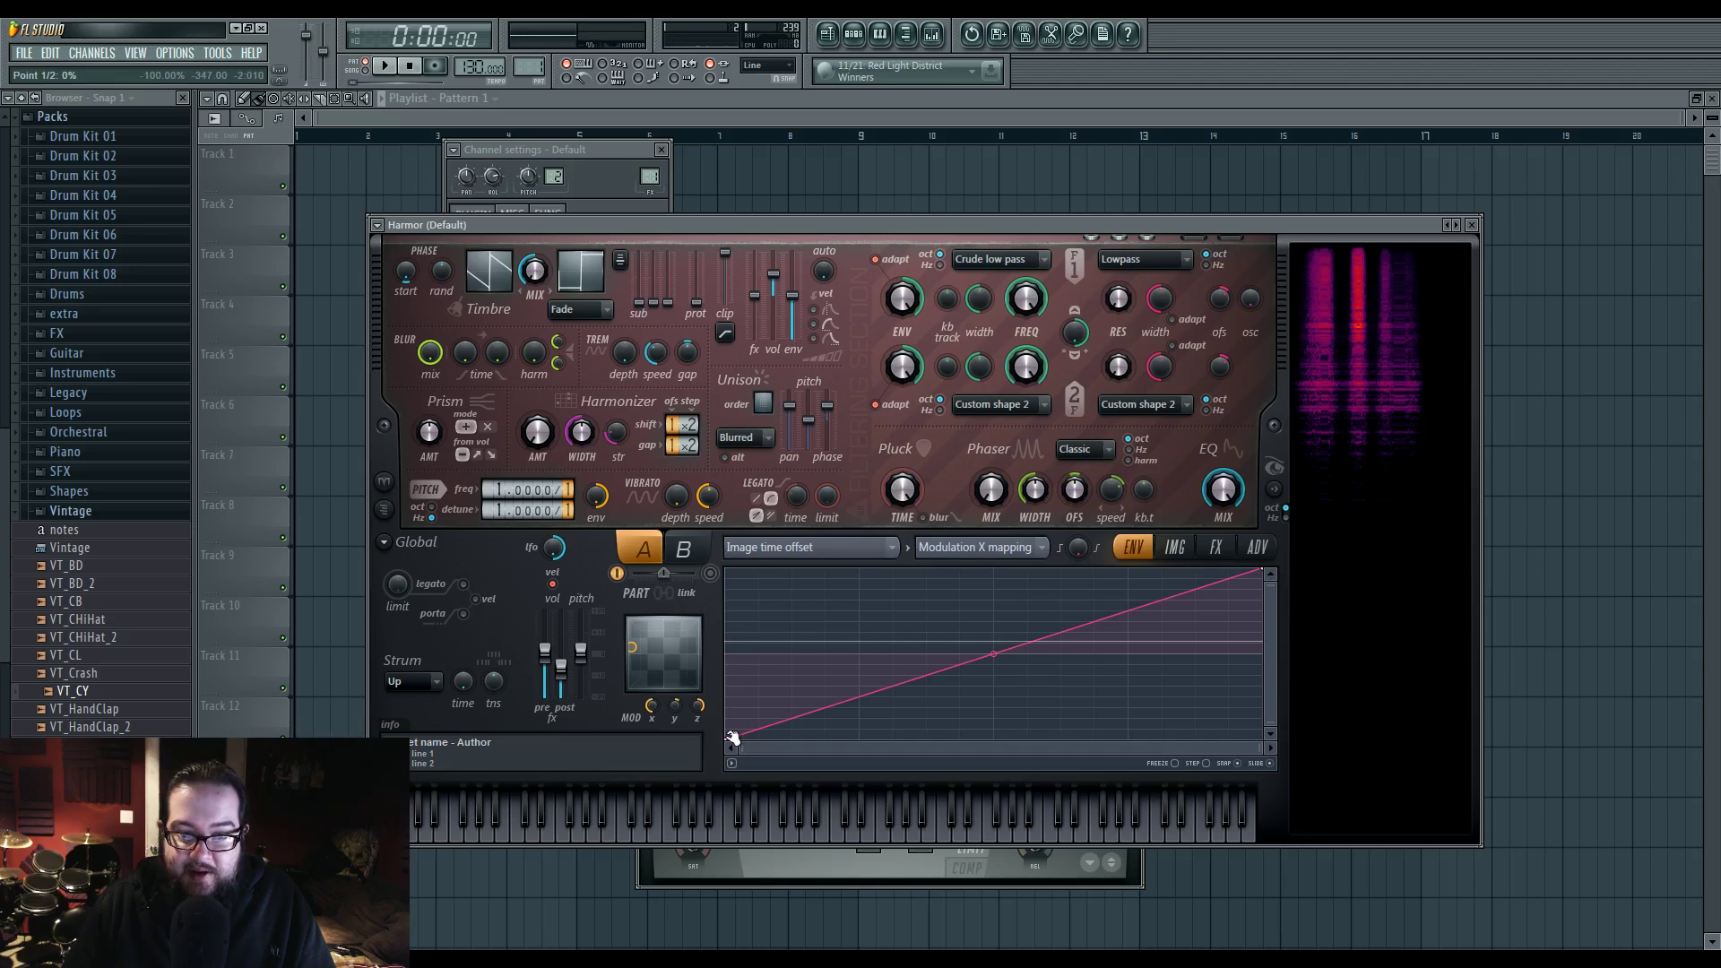
drag(733, 738, 736, 626)
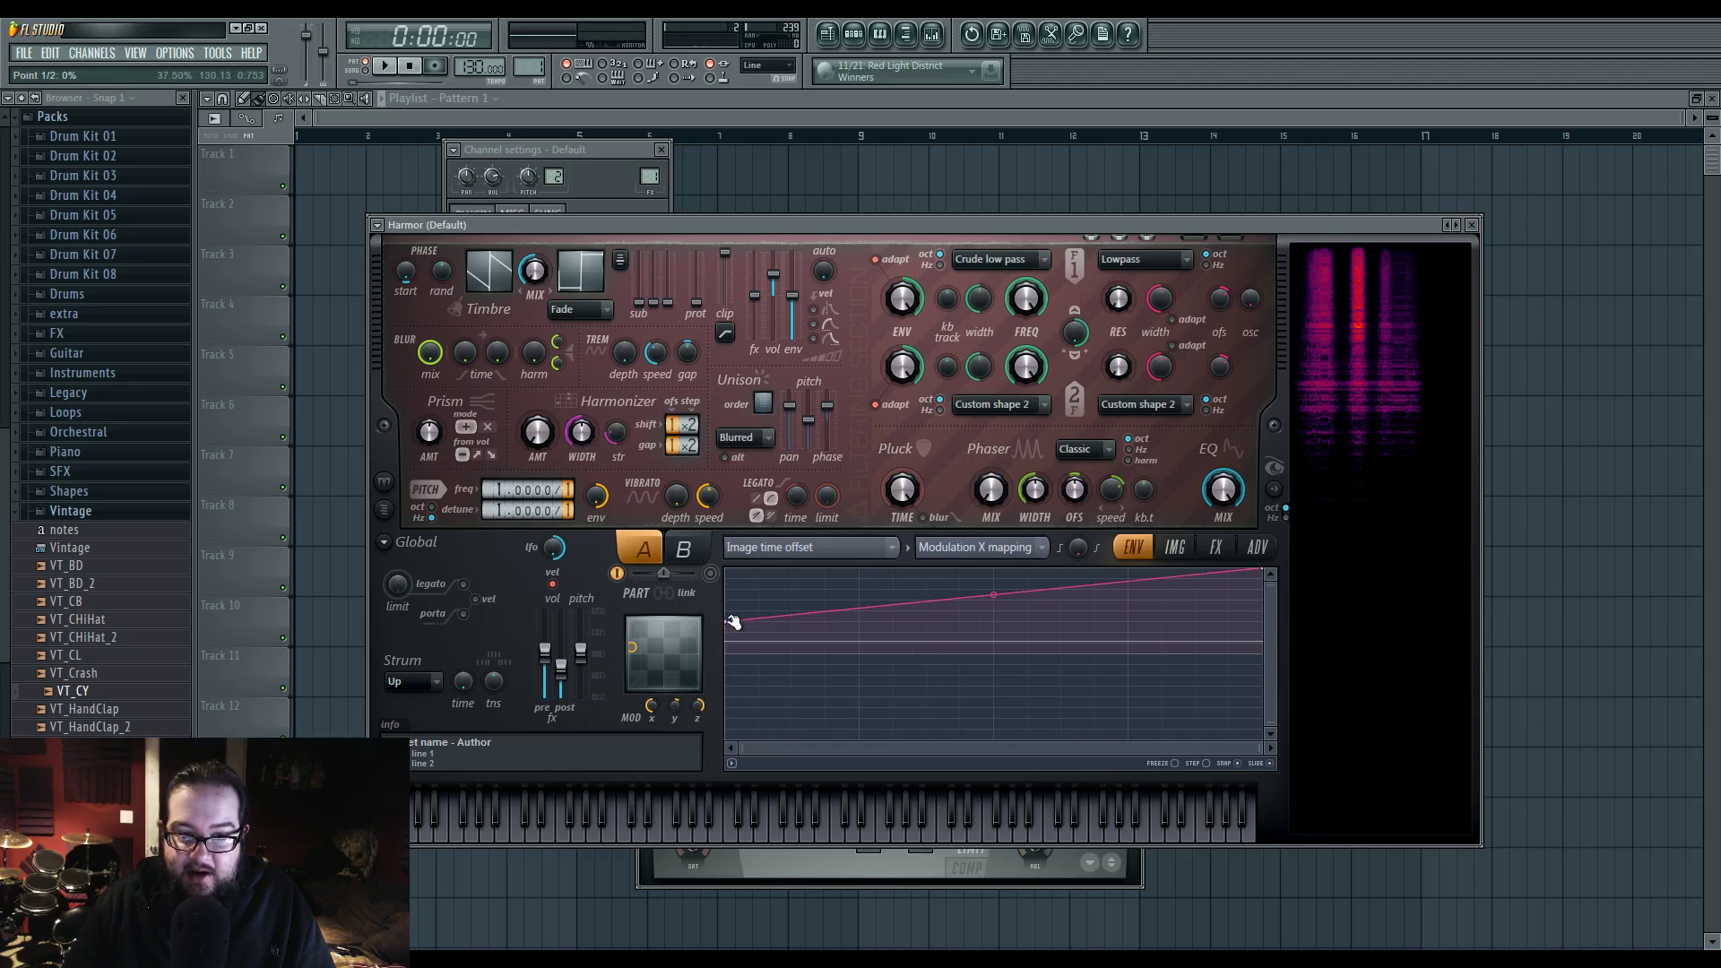
drag(733, 622, 726, 696)
drag(1262, 570, 1263, 611)
click(1174, 547)
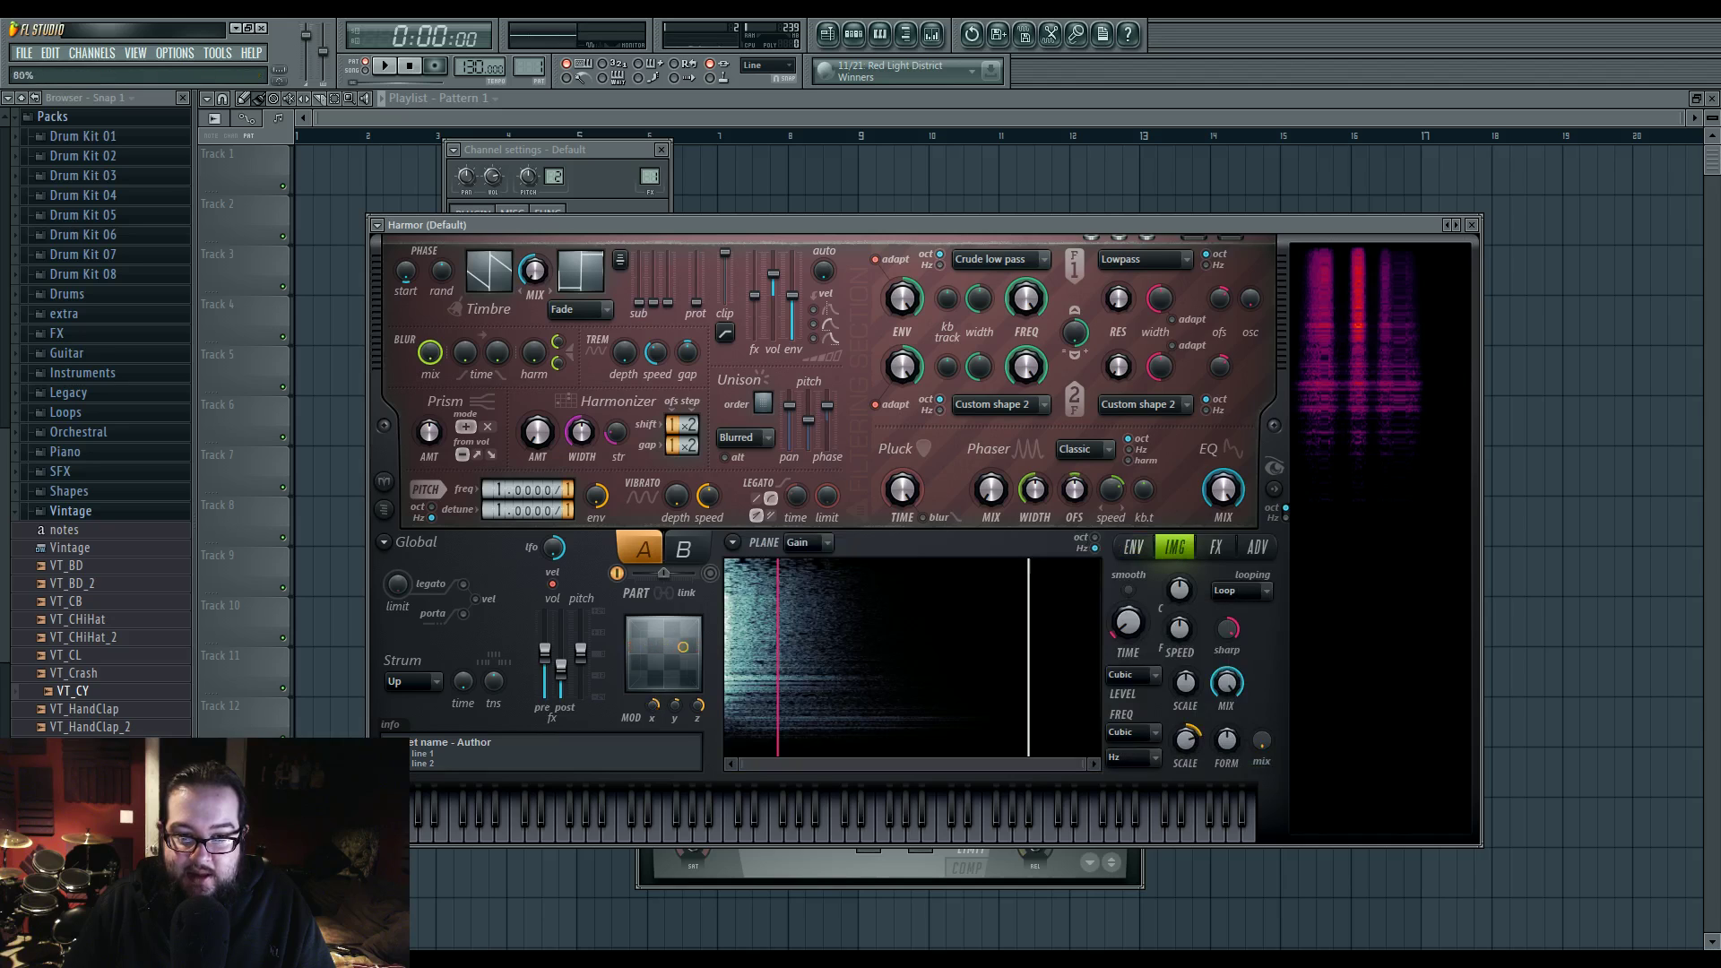
key(c)
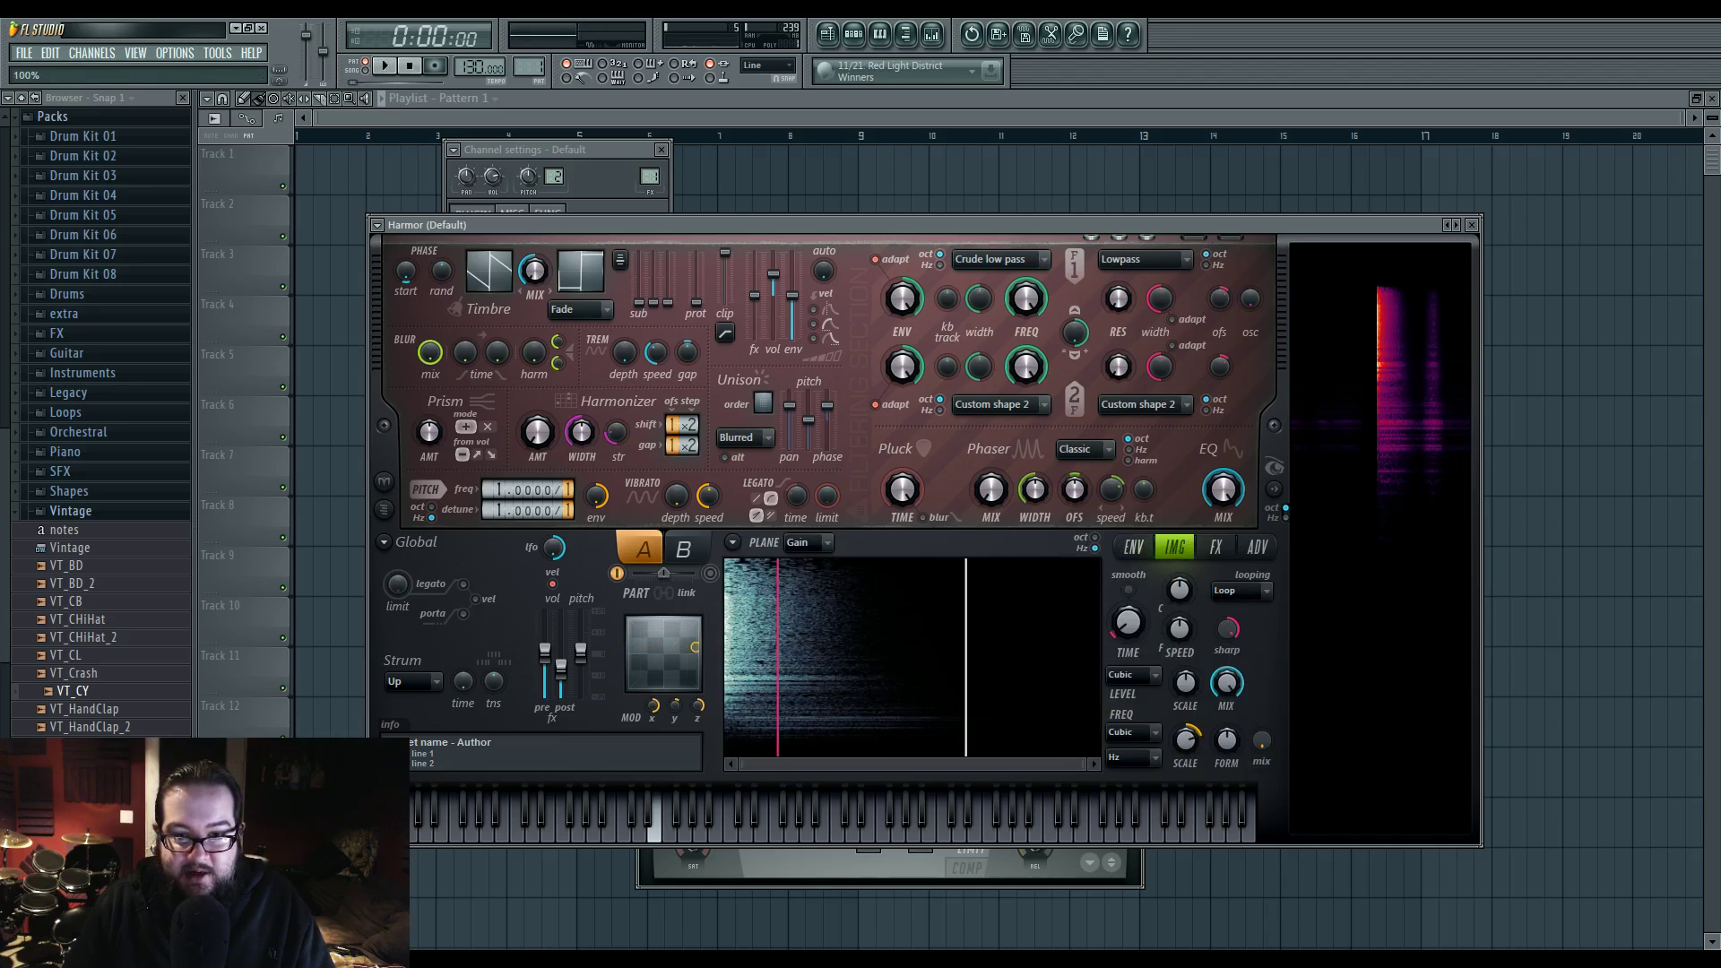
Lower Modulation X, quick-map the phaser offset to Modulation X, and try different phaser offset amounts.
drag(654, 705, 654, 767)
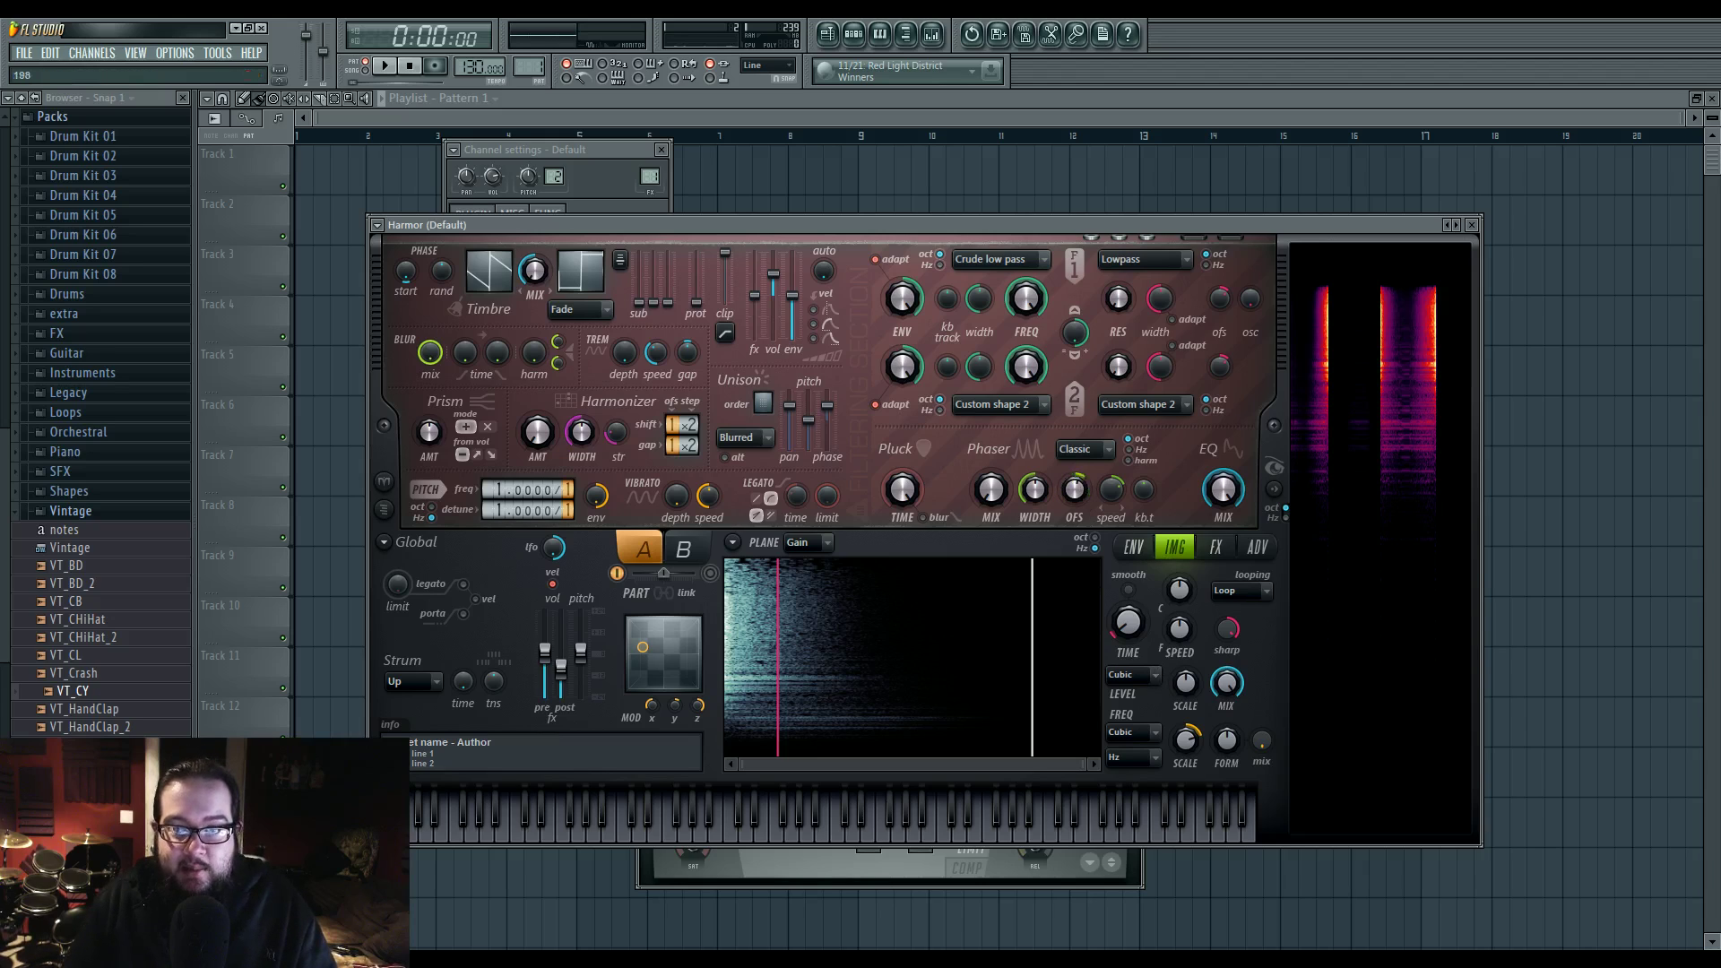
right_click(1080, 482)
mouse_move(1128, 535)
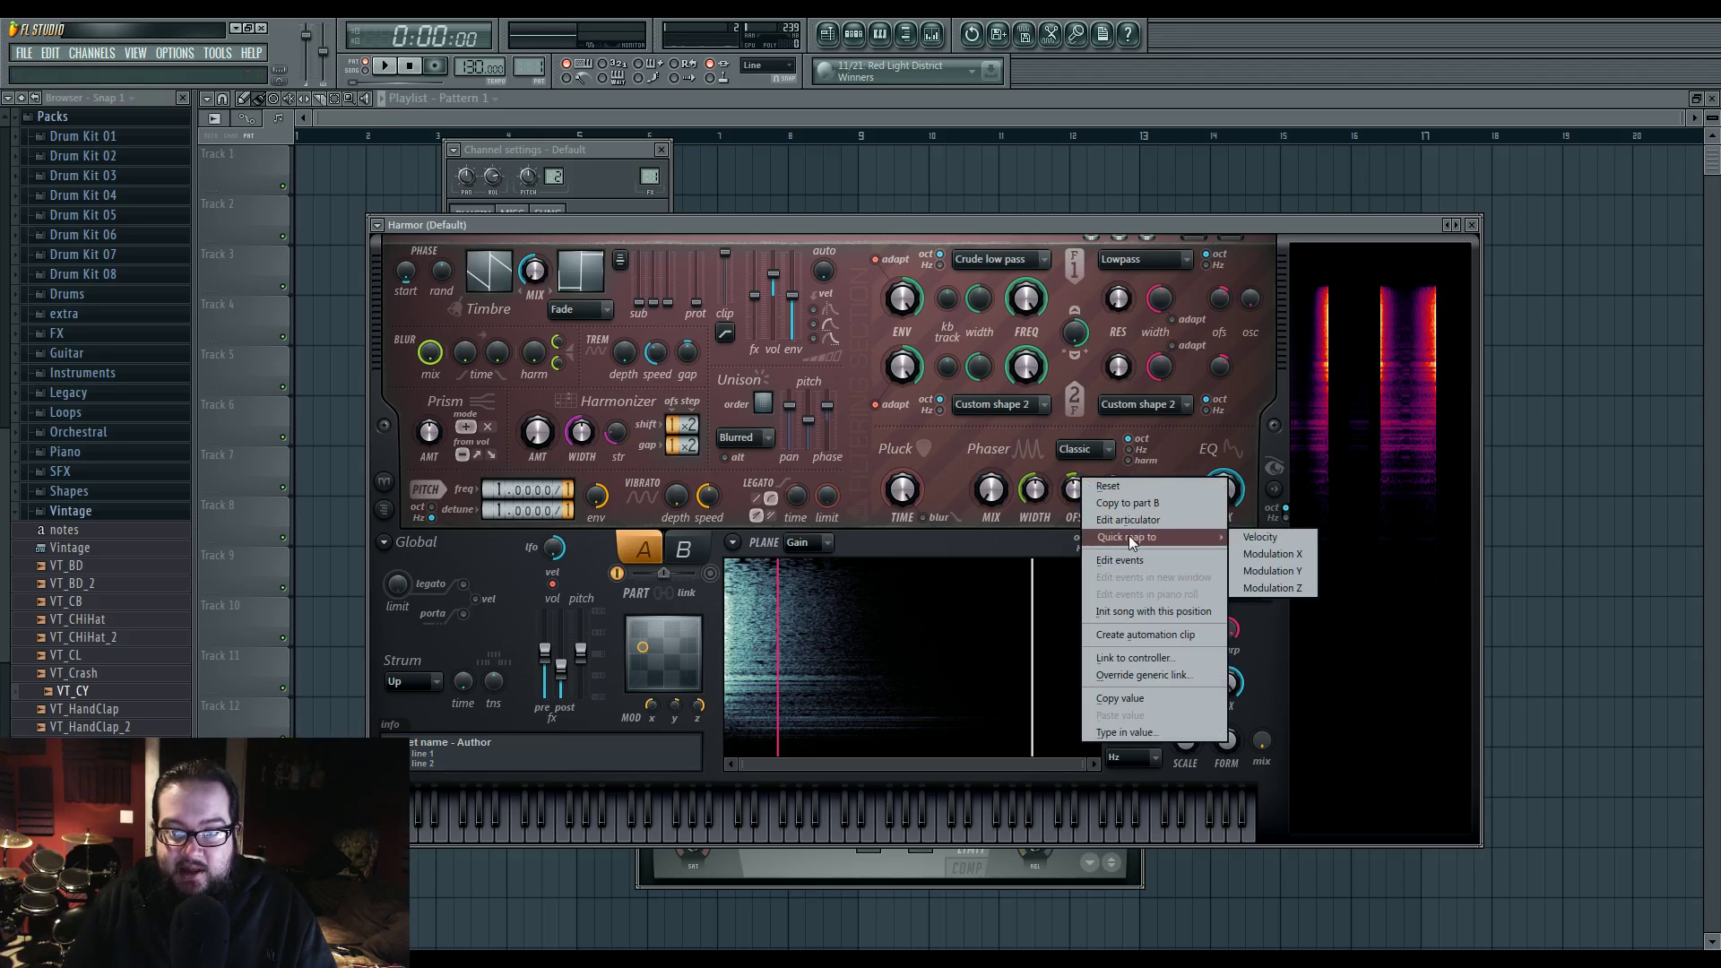
click(1273, 554)
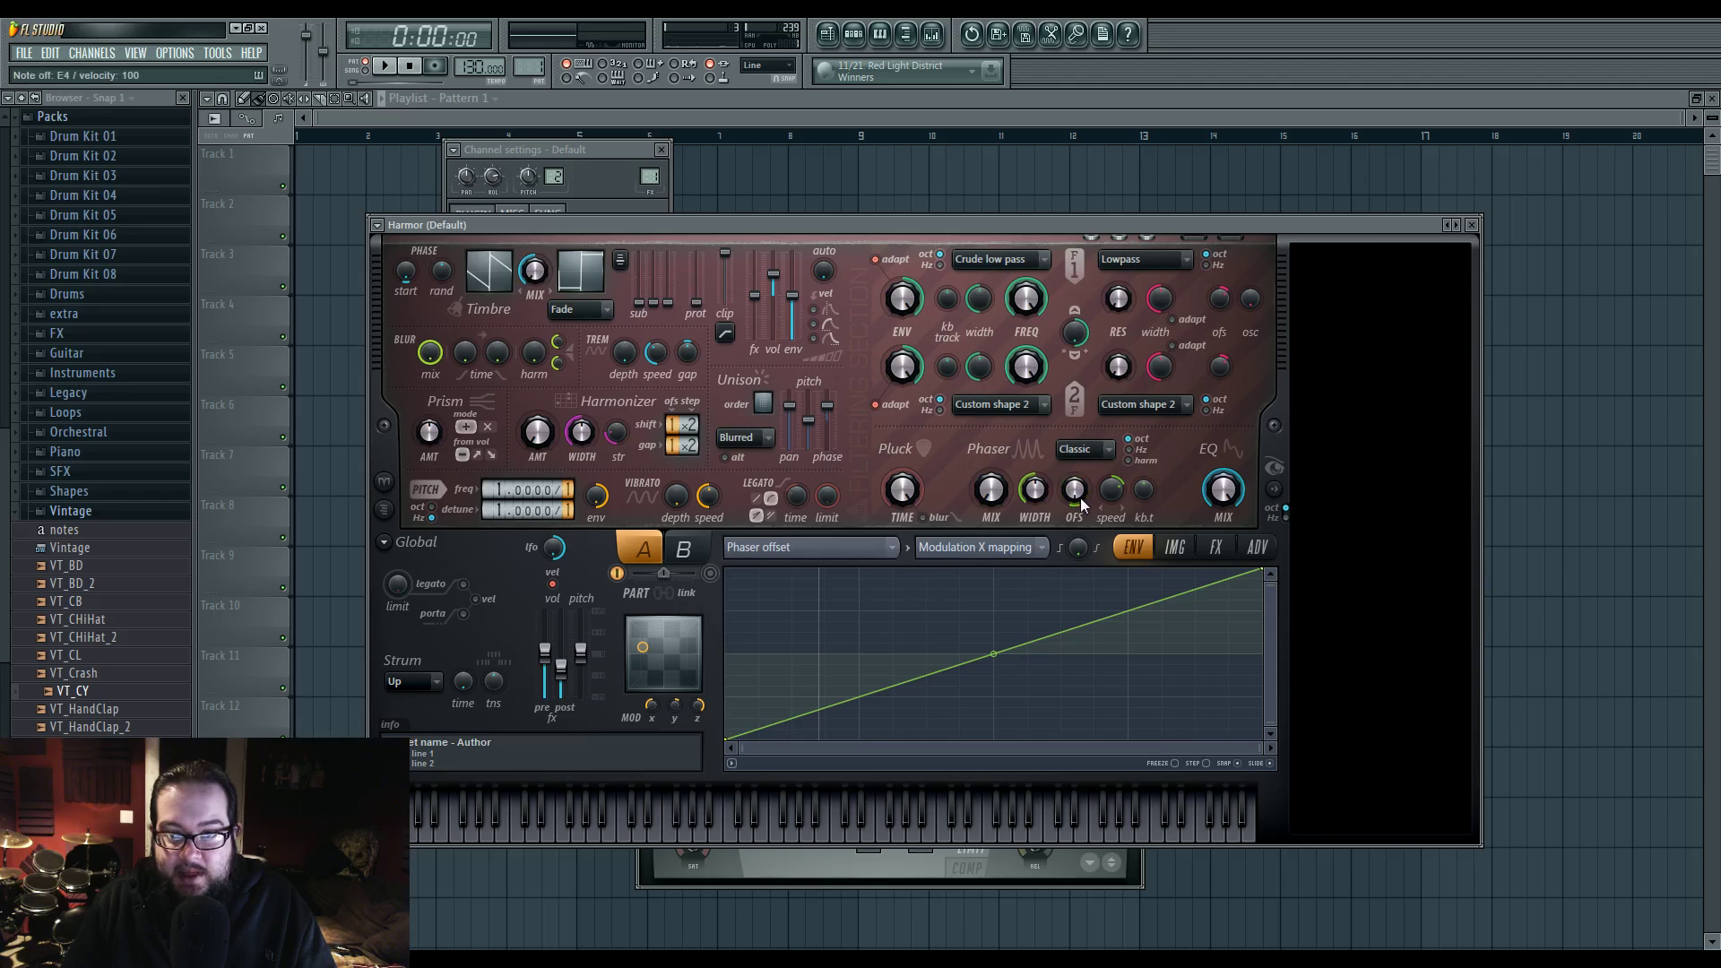
drag(1075, 502, 1076, 479)
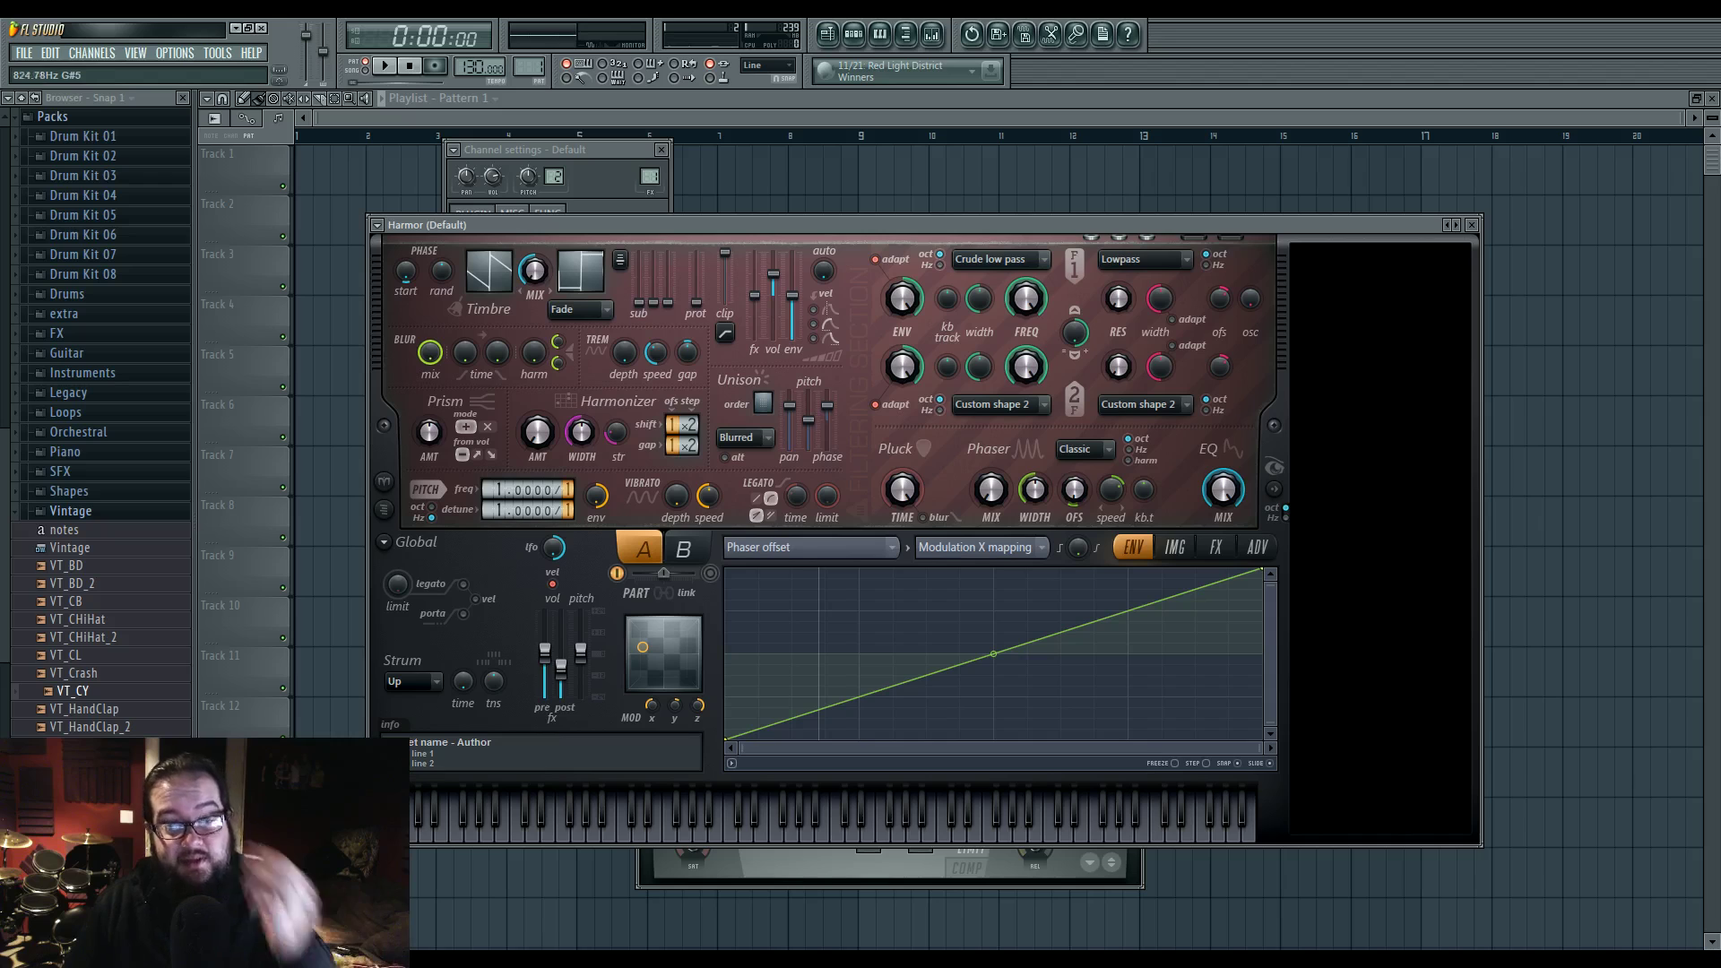
drag(1079, 487, 1080, 499)
Return to the image section and sweep the Modulation X control up to its maximum and back down low.
click(1181, 551)
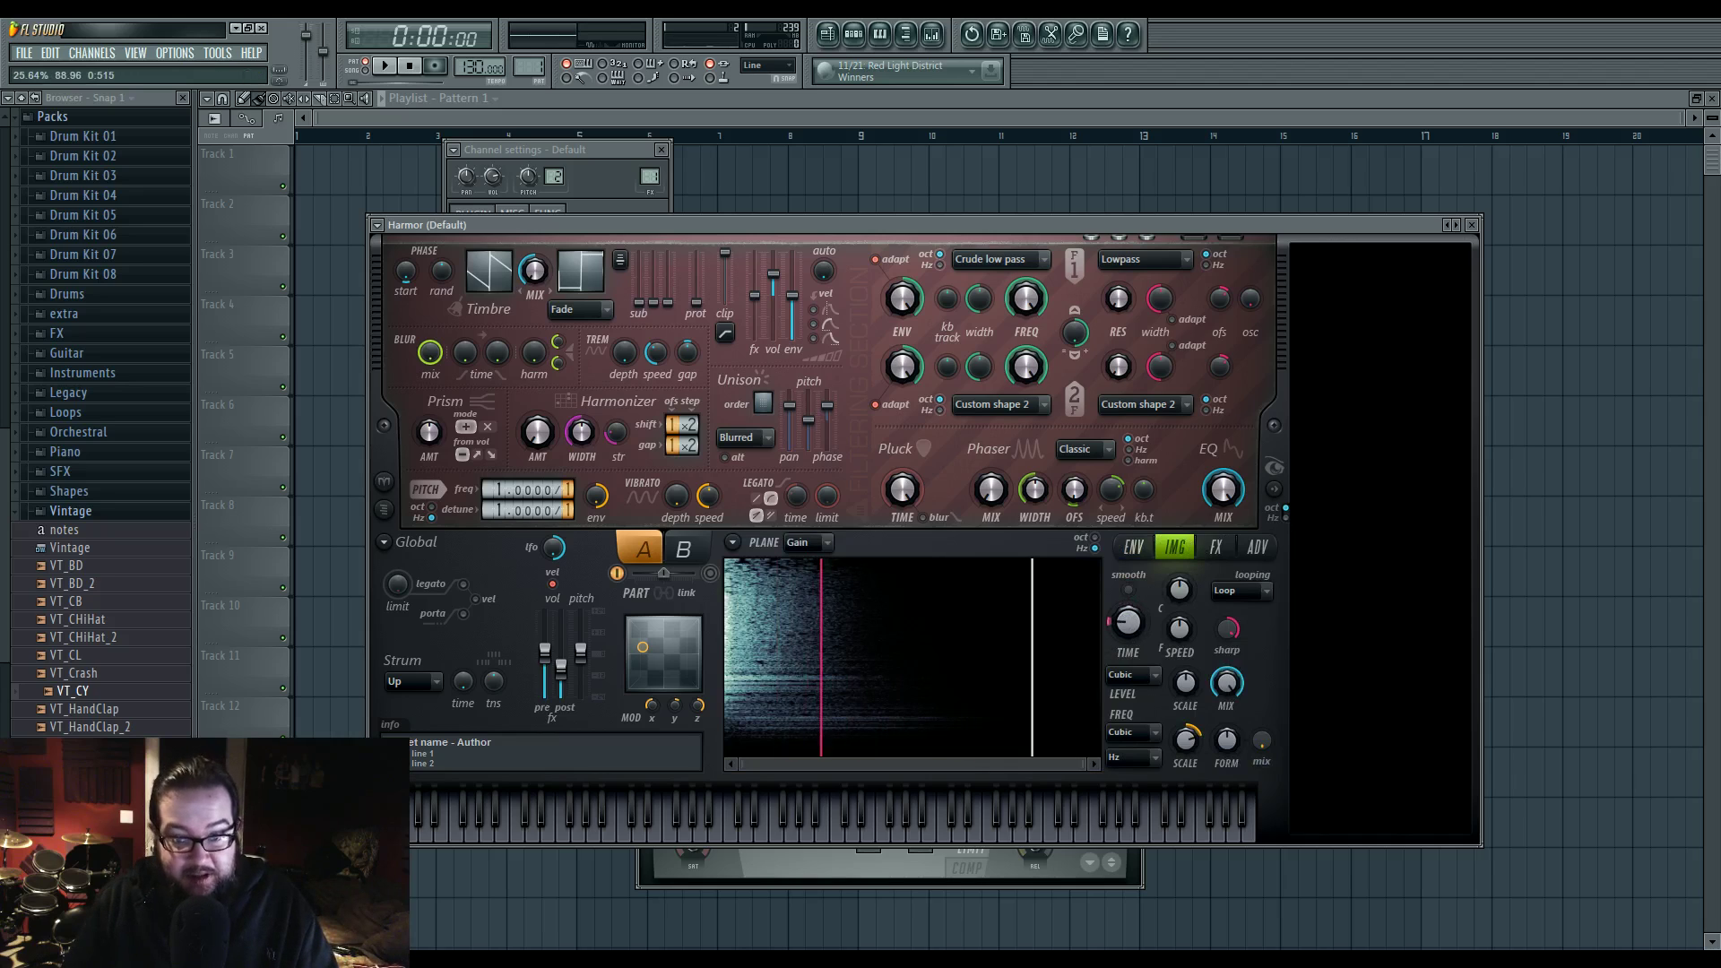
right_click(655, 710)
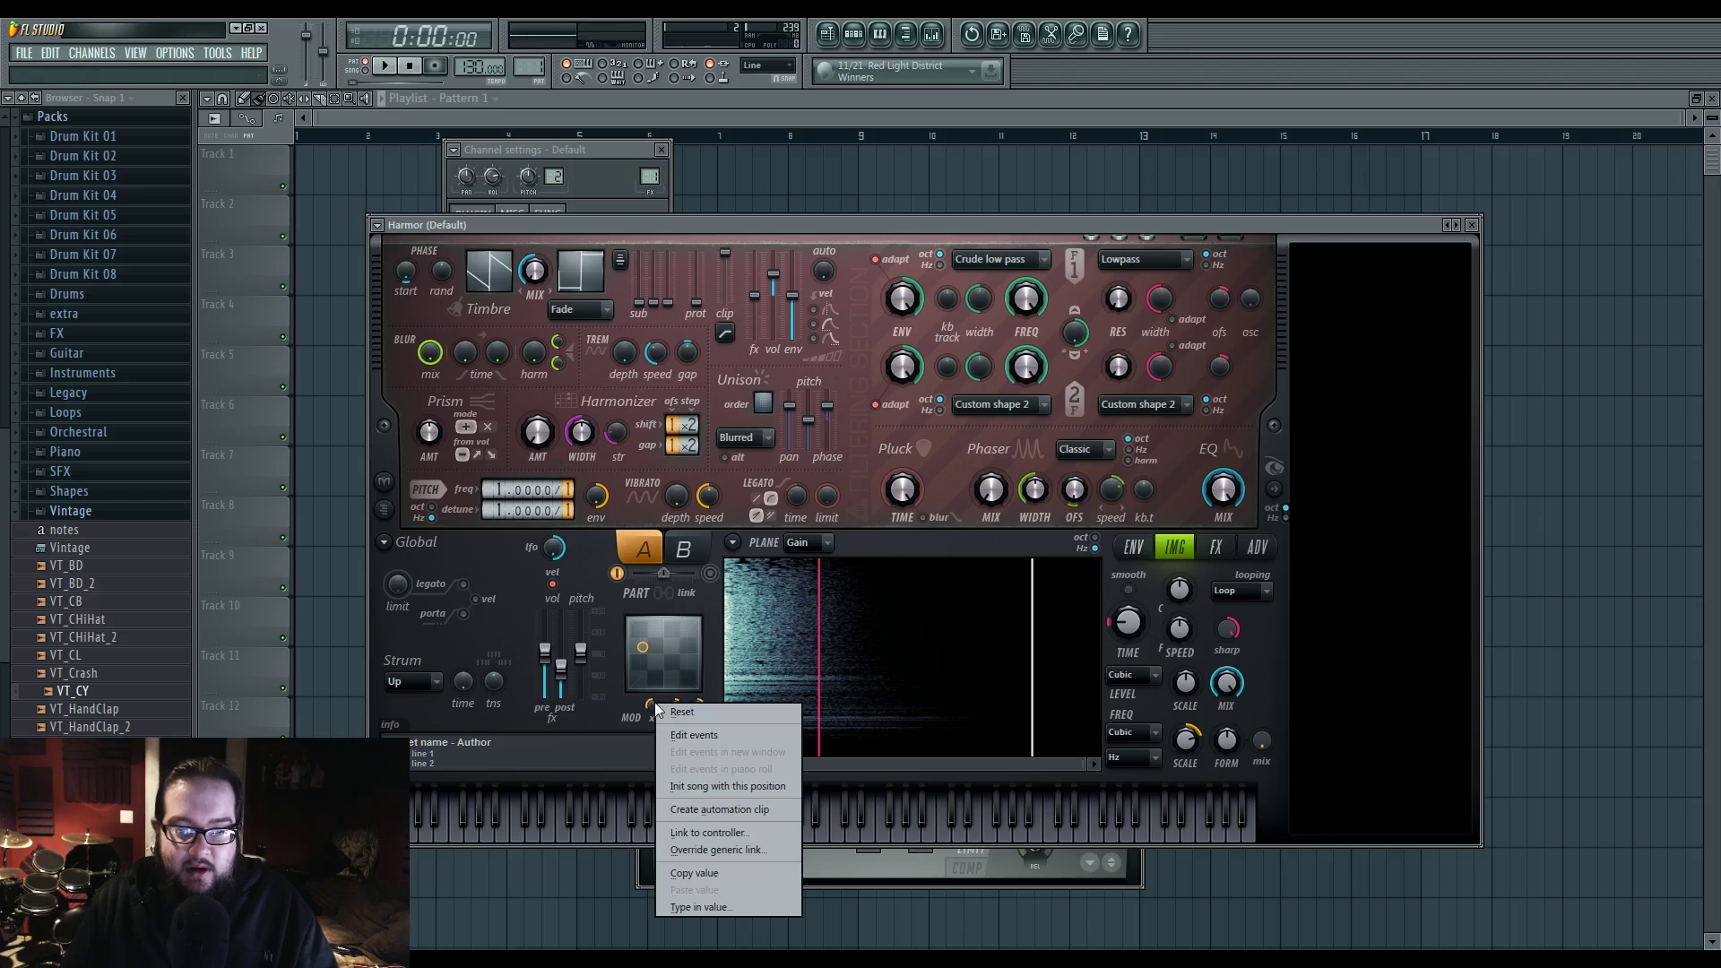
click(625, 705)
drag(653, 710, 653, 654)
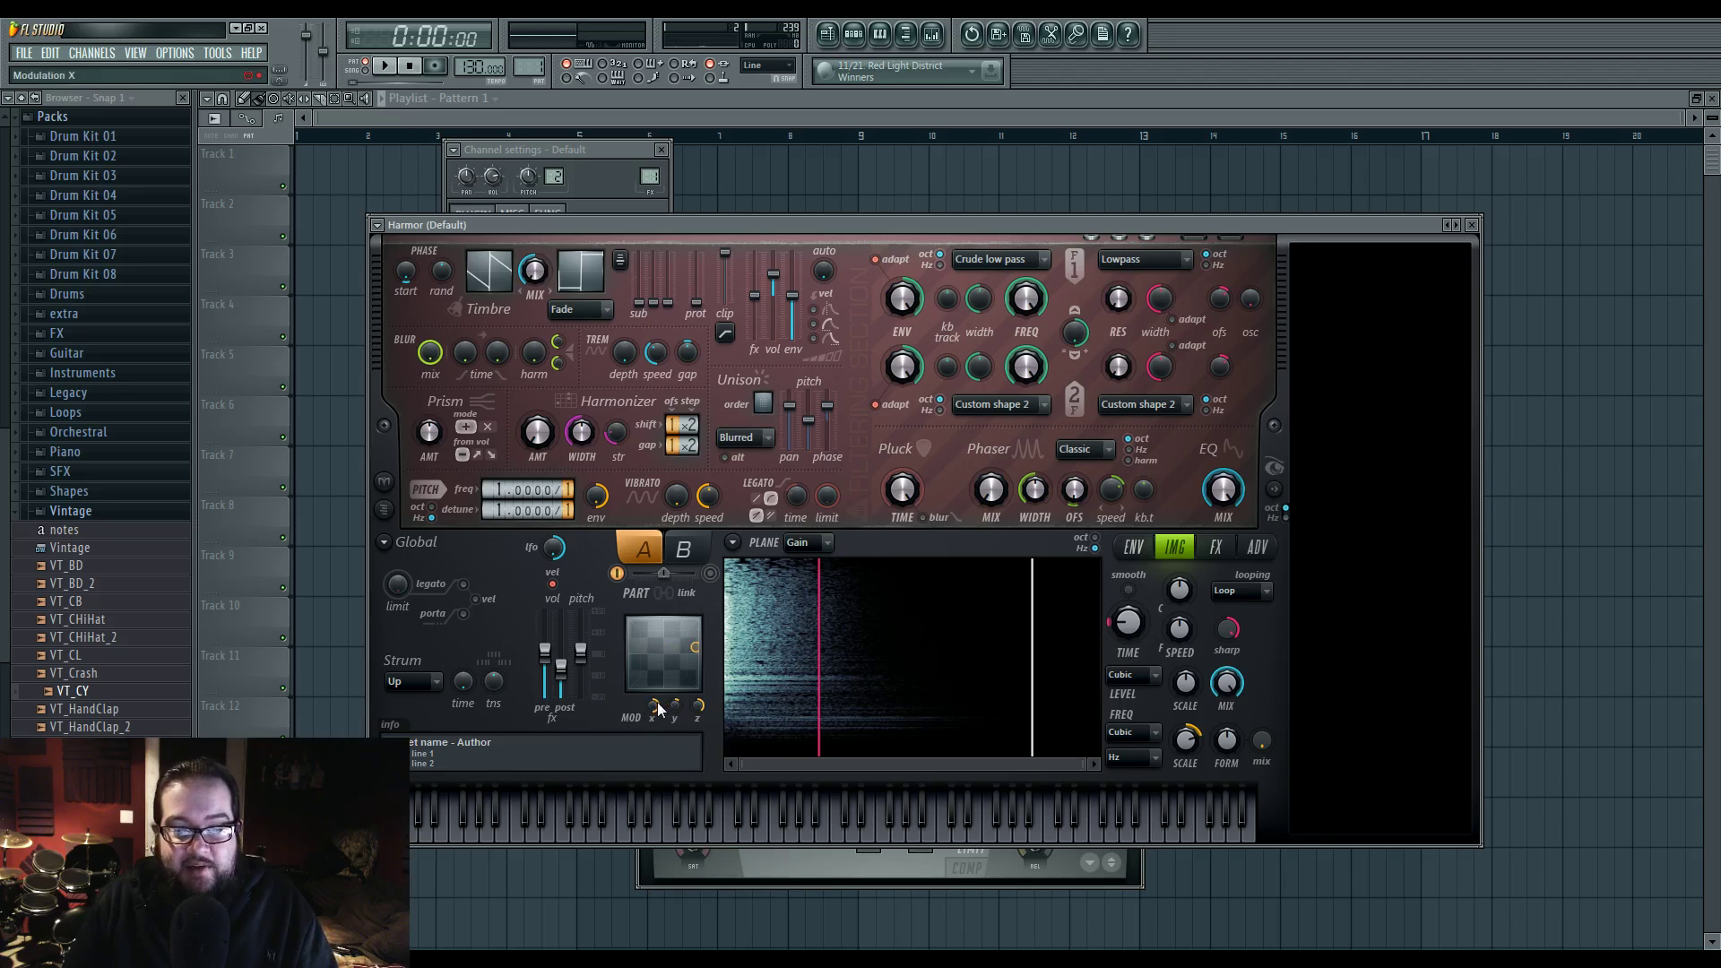
drag(655, 710, 652, 762)
Quick-map both the frequency and the width of Filter 1 to Modulation X.
right_click(1050, 295)
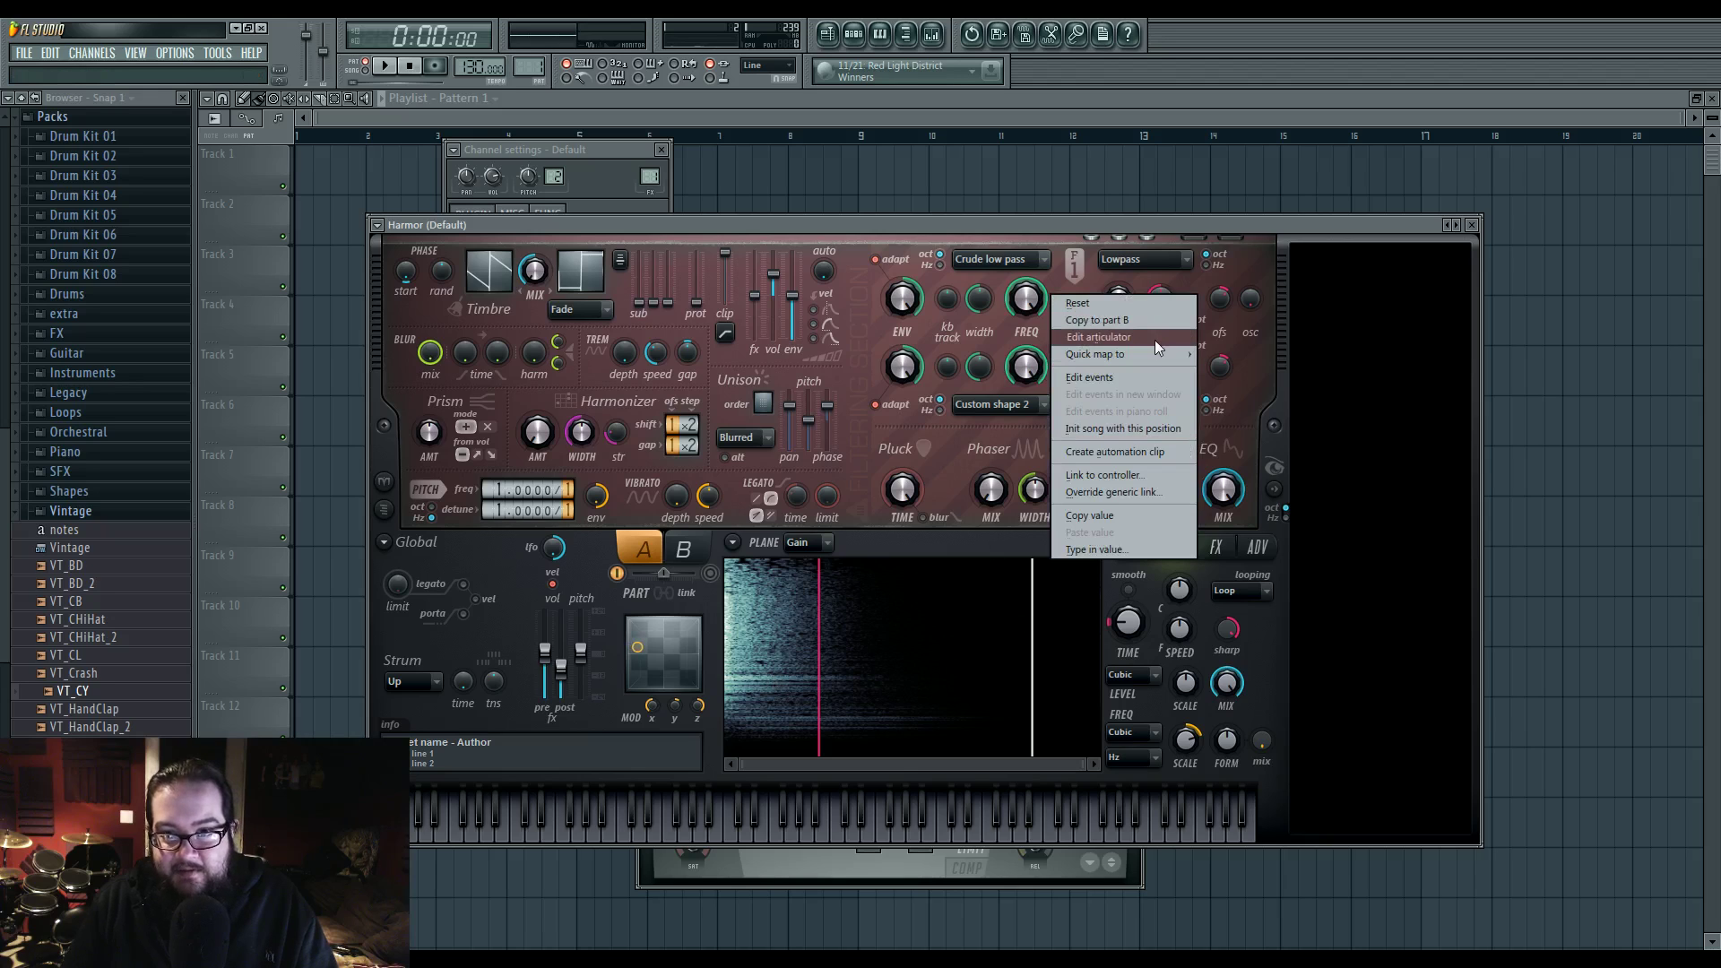
mouse_move(1154, 353)
click(1242, 370)
right_click(976, 300)
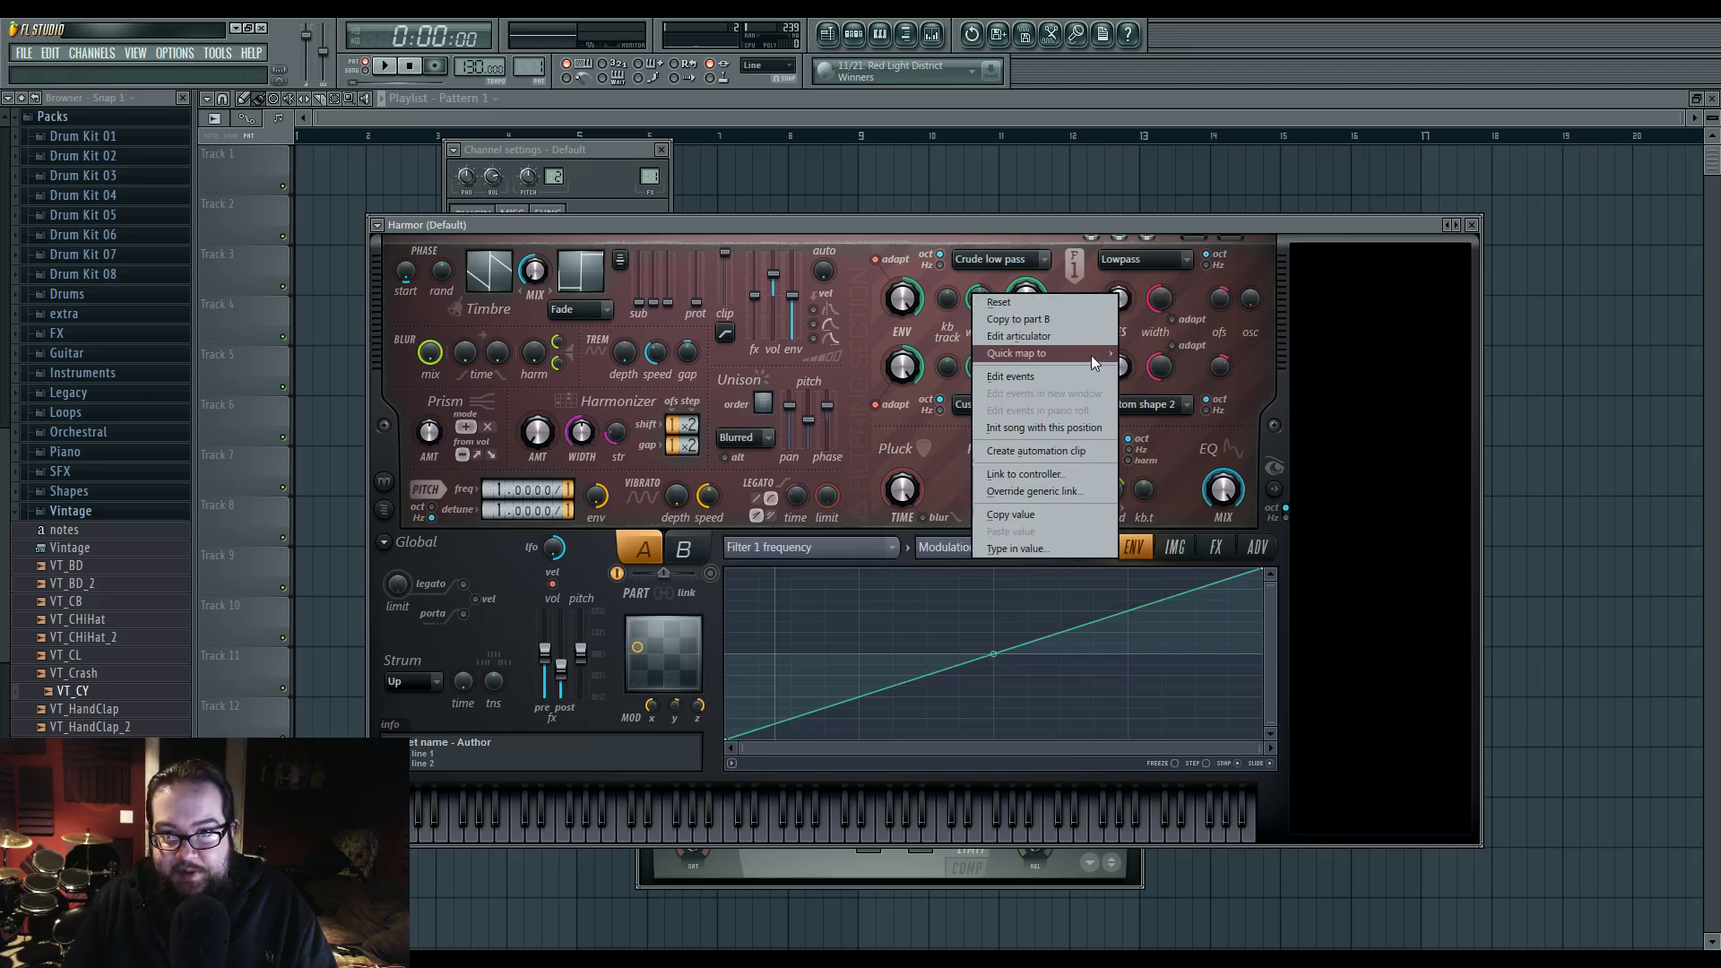
mouse_move(1089, 355)
click(1157, 373)
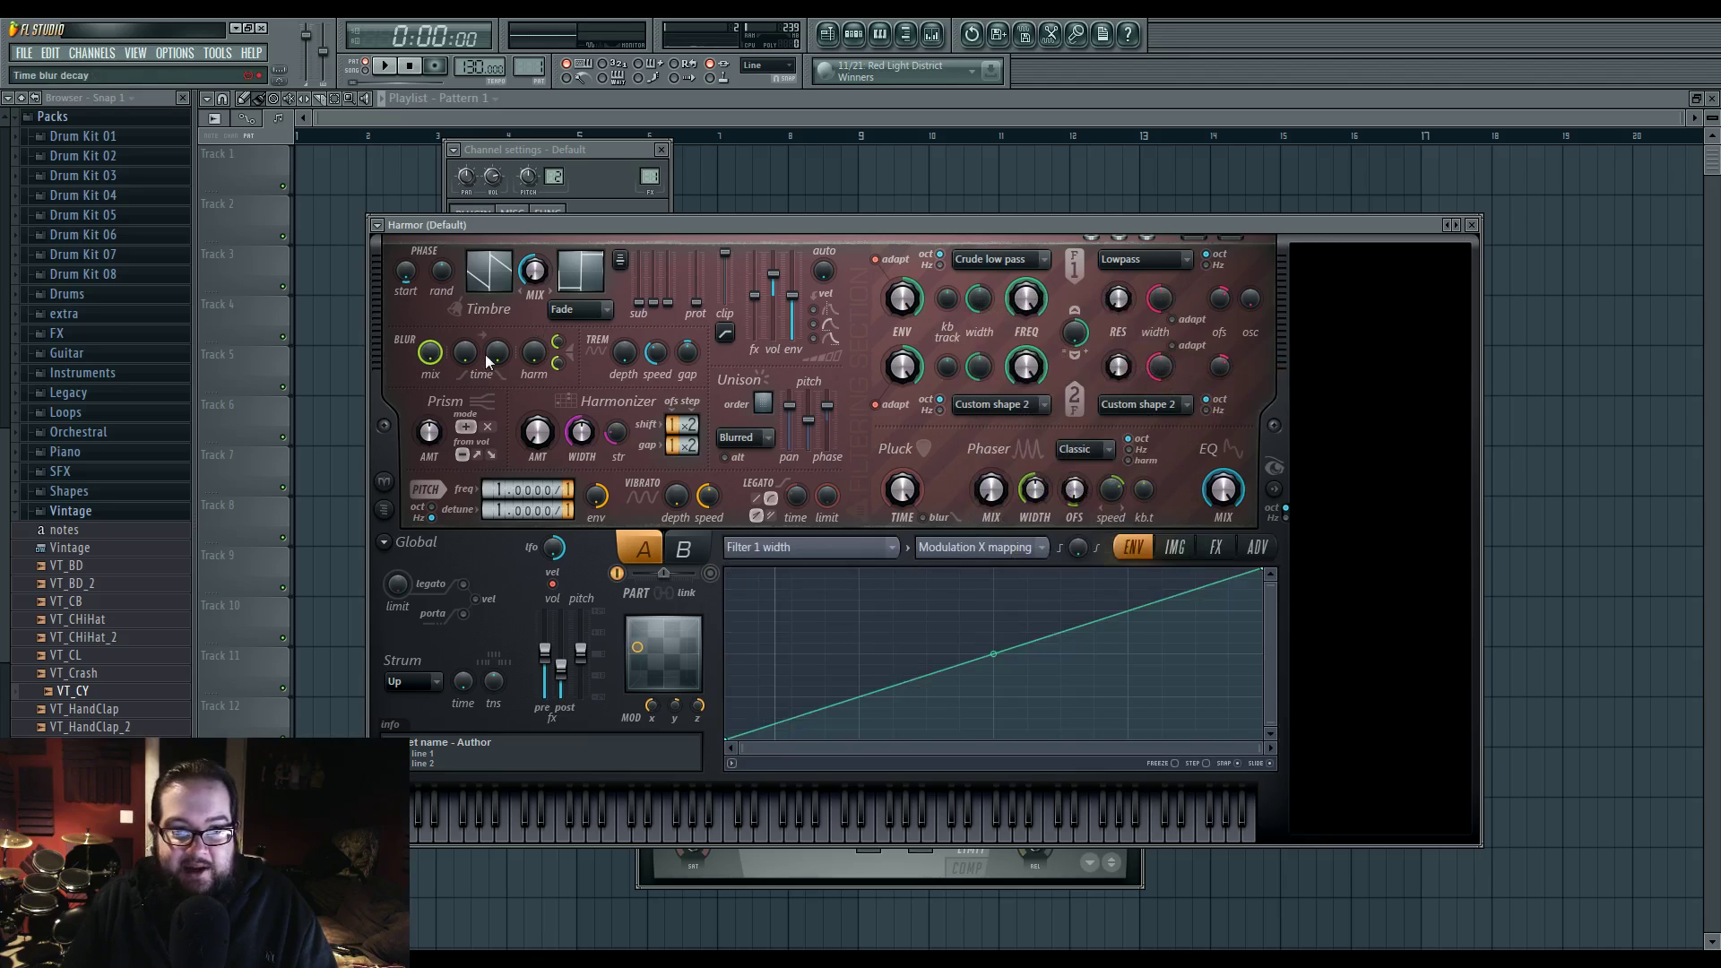
Quick-map the harmonizer mix and the phaser mix to Modulation X.
right_click(554, 434)
mouse_move(626, 497)
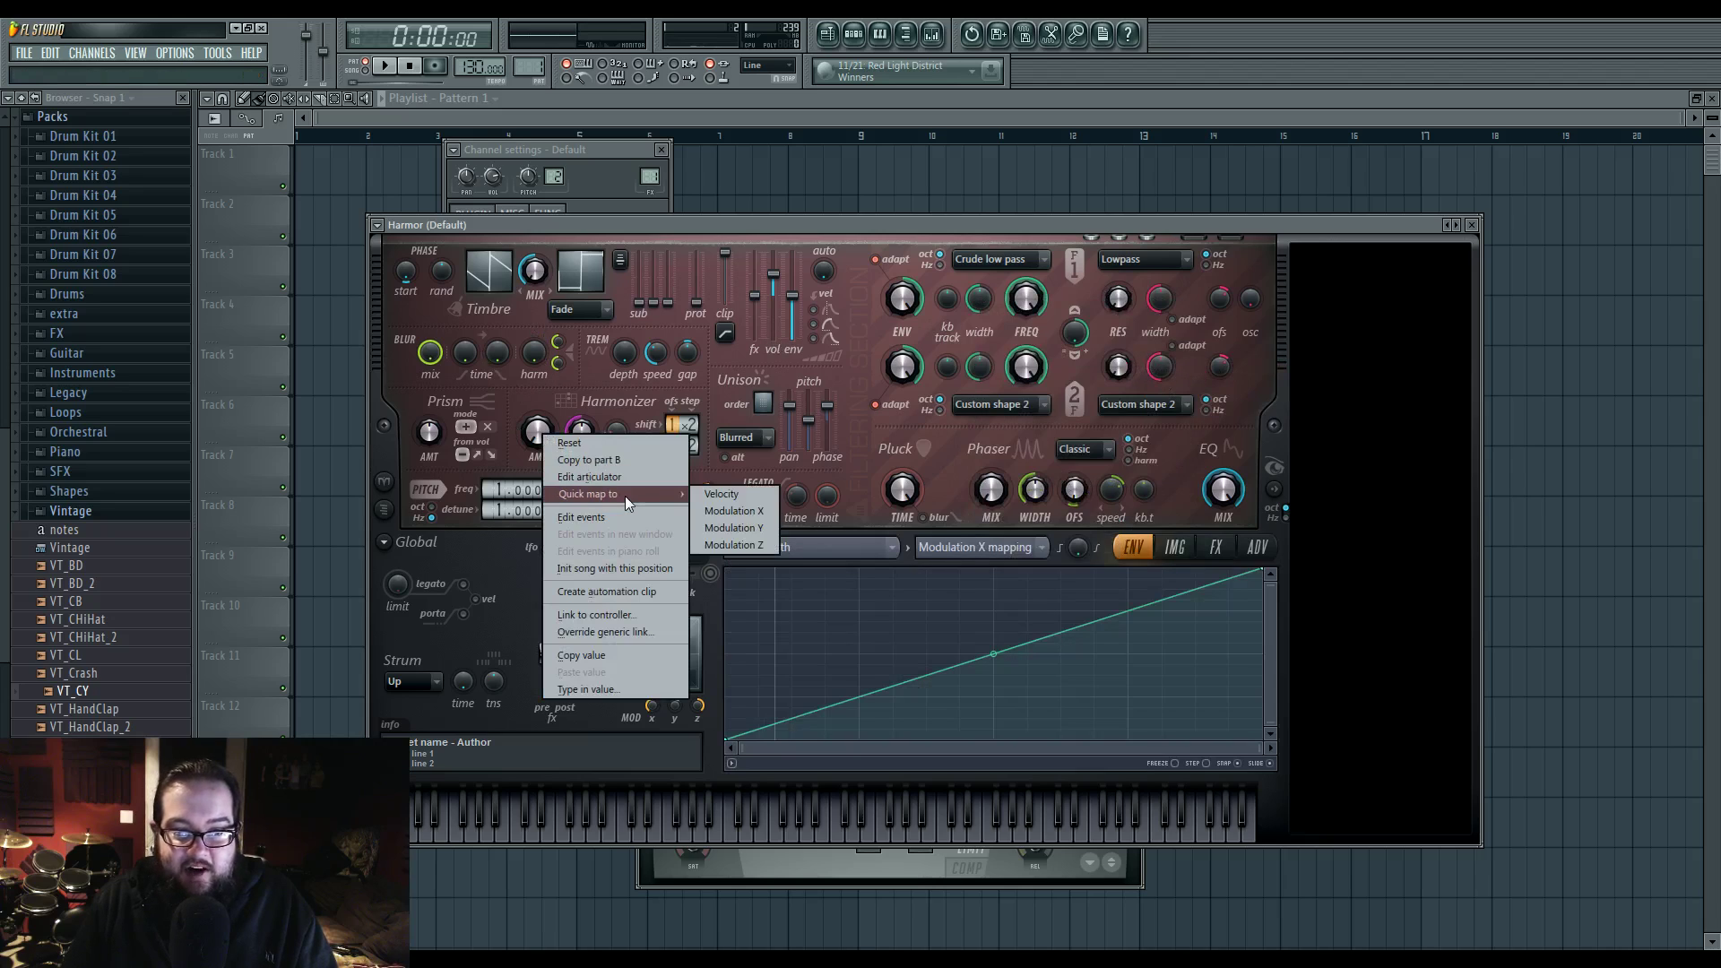
click(751, 506)
right_click(992, 494)
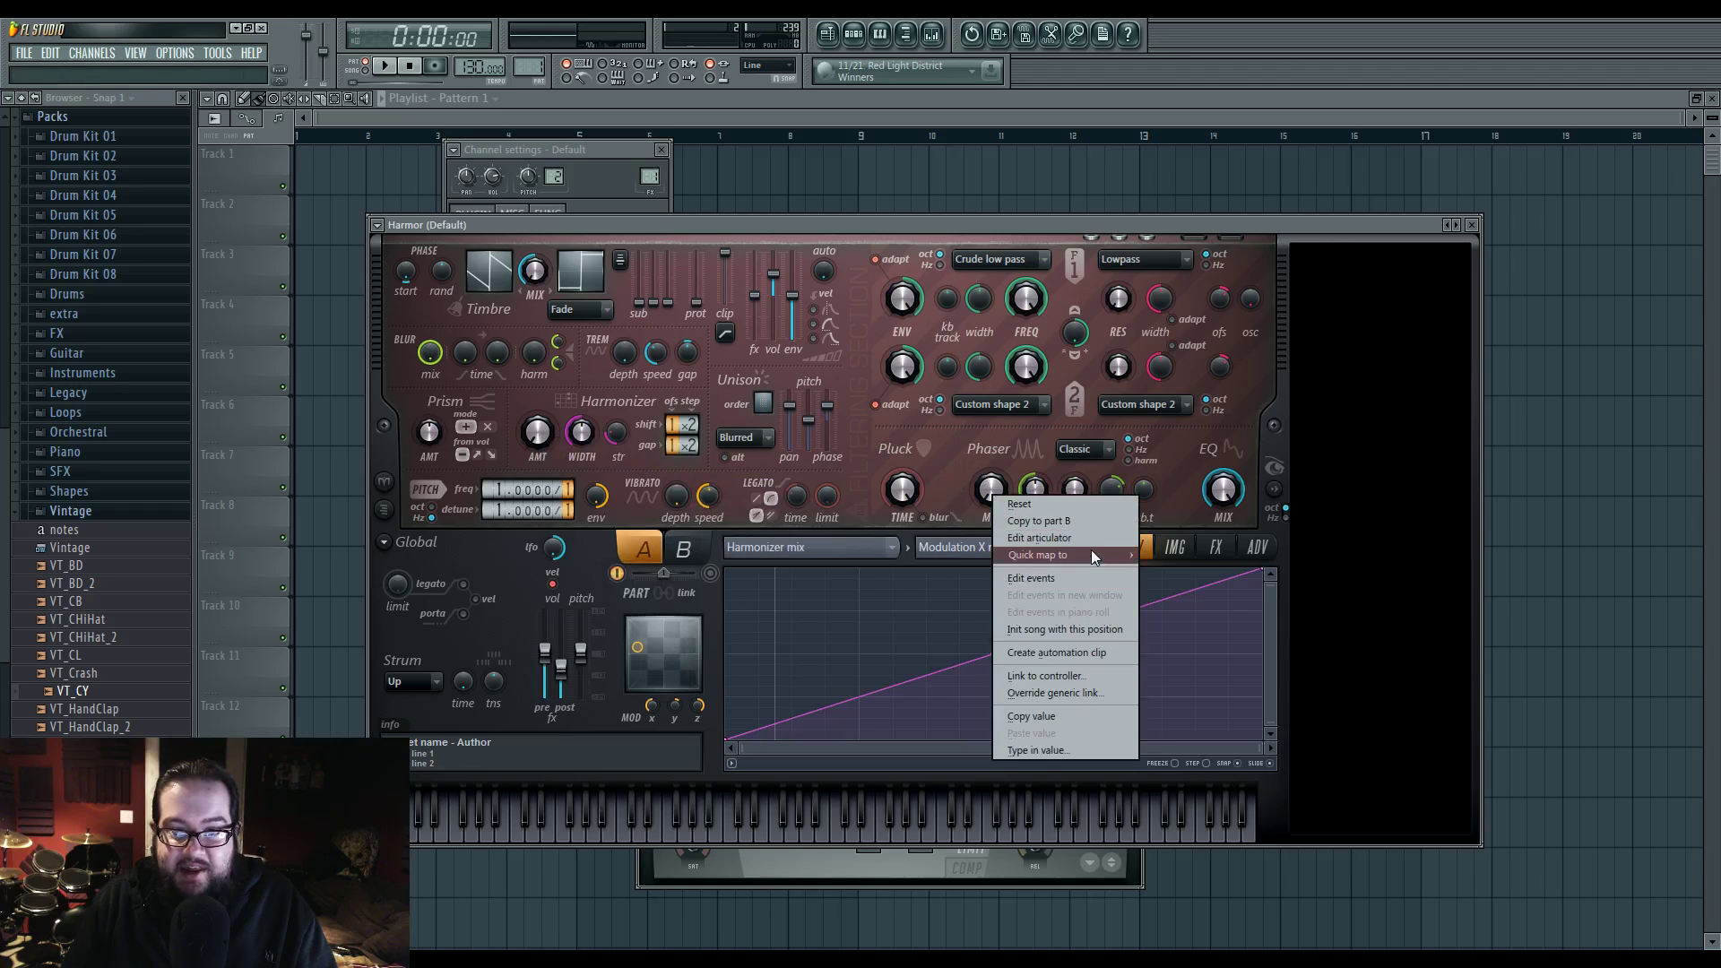
mouse_move(1090, 550)
click(1167, 573)
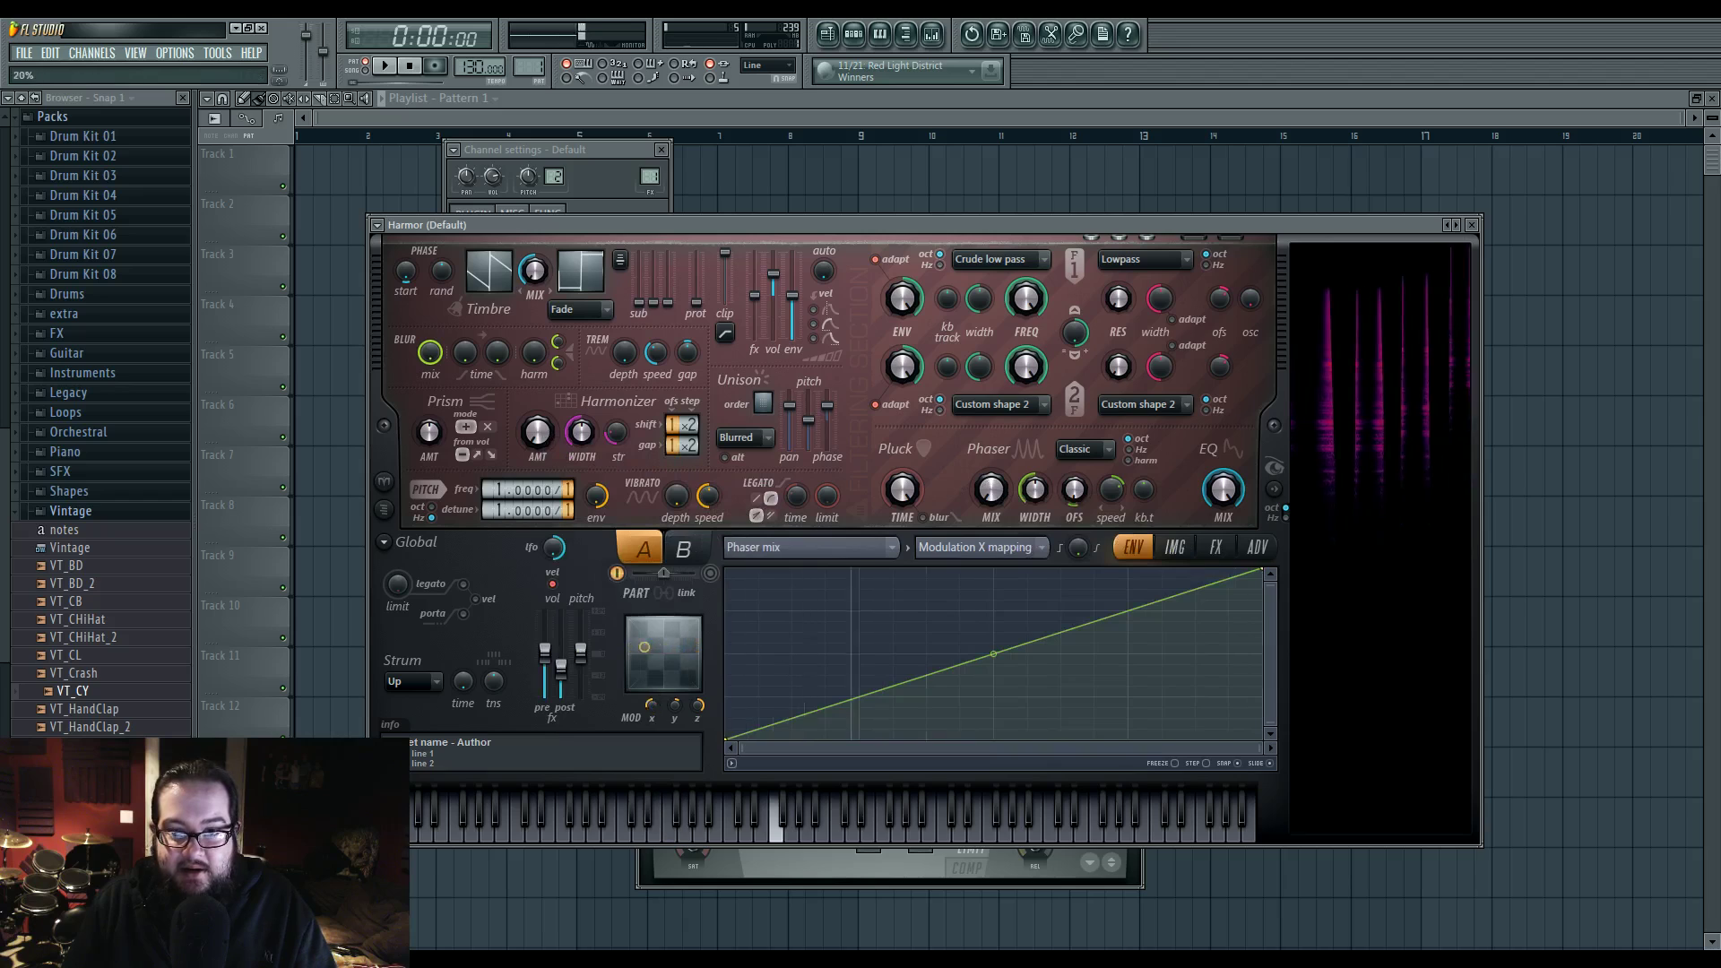
Show the image section again and reset the X and Y modulation controls to their centre defaults.
click(1174, 547)
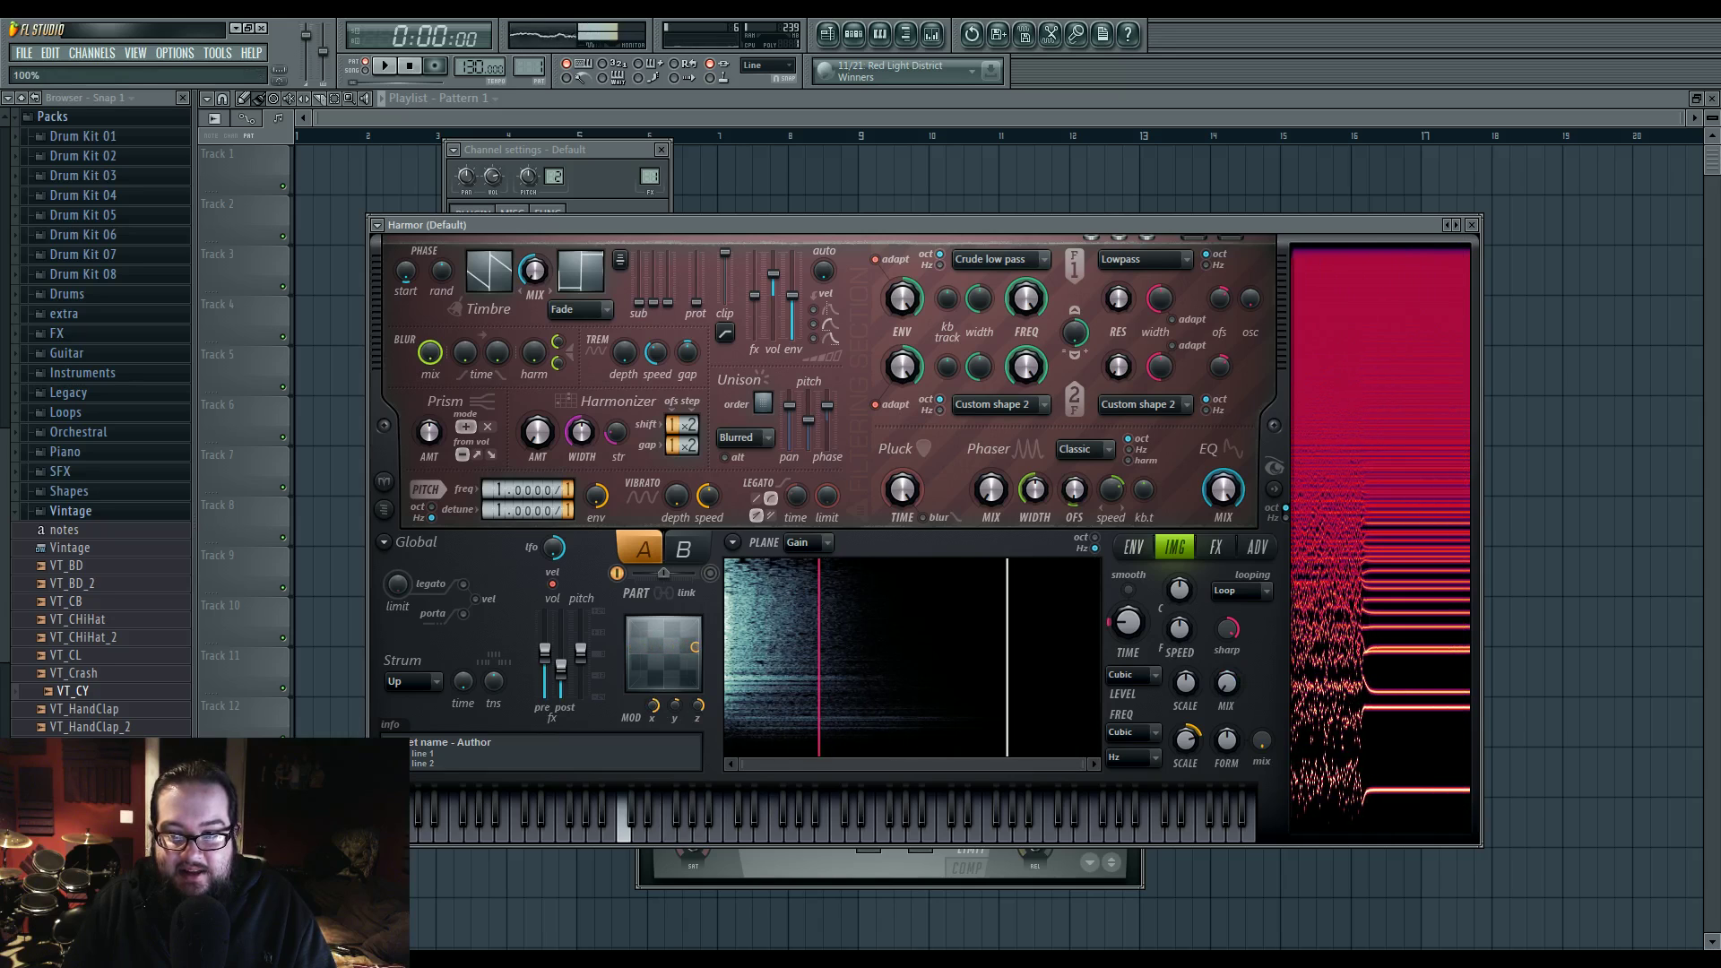
alt+click(653, 708)
alt+click(674, 706)
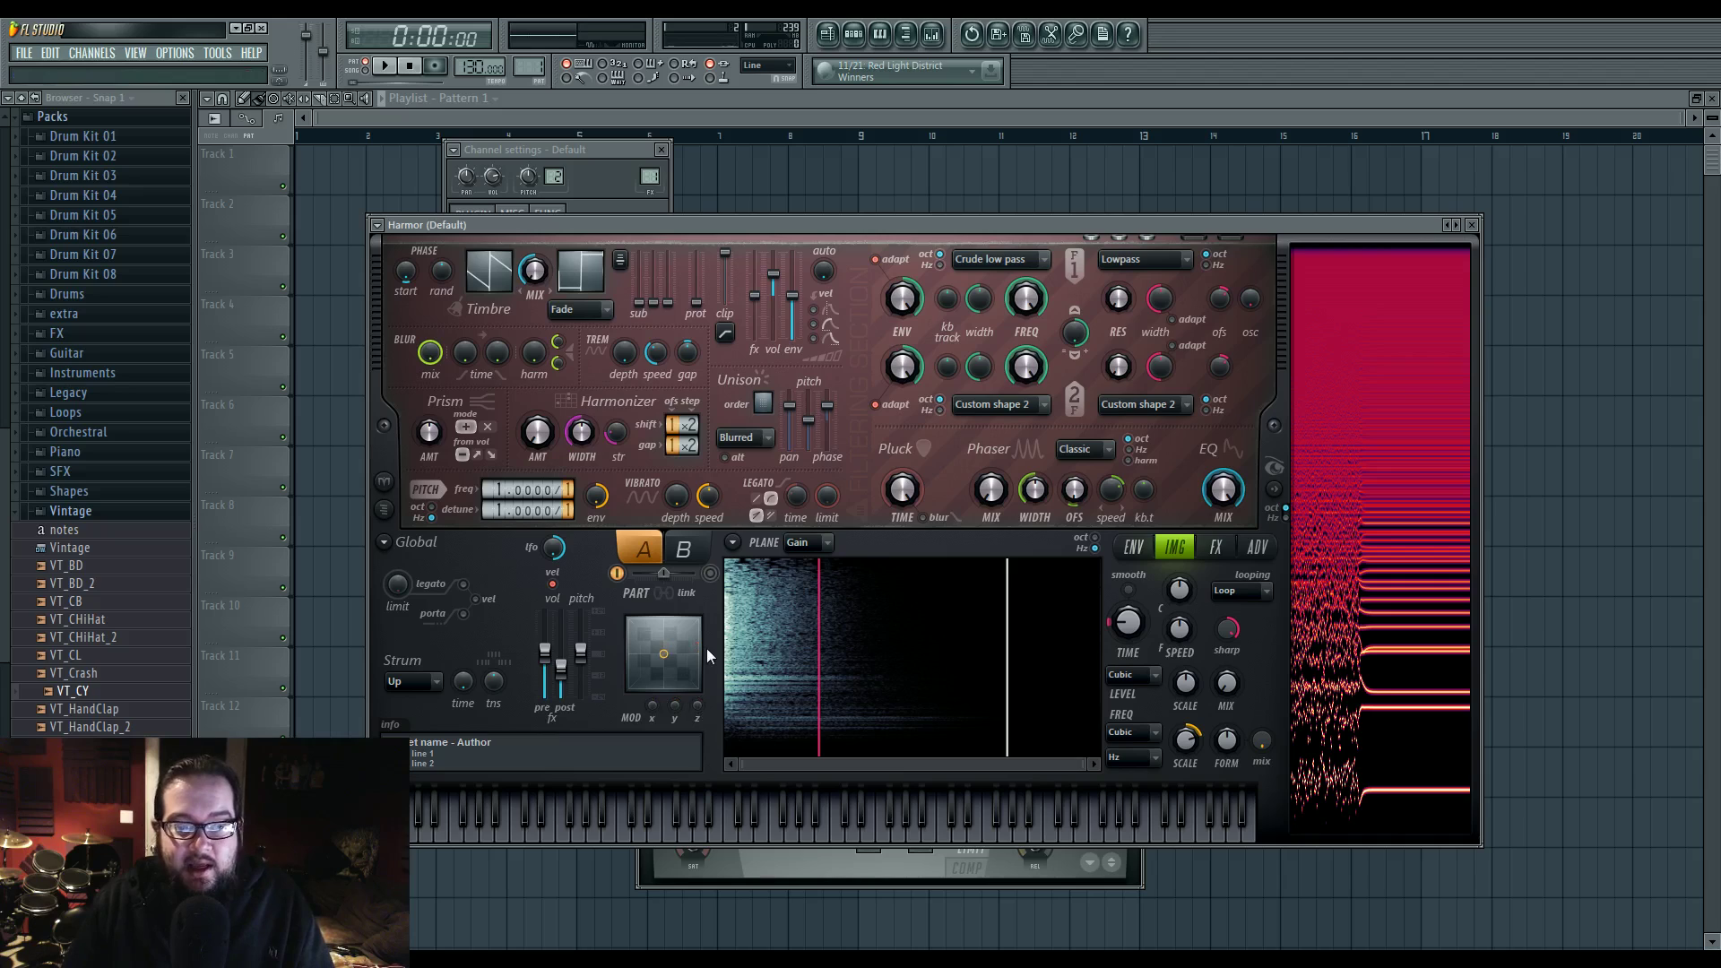